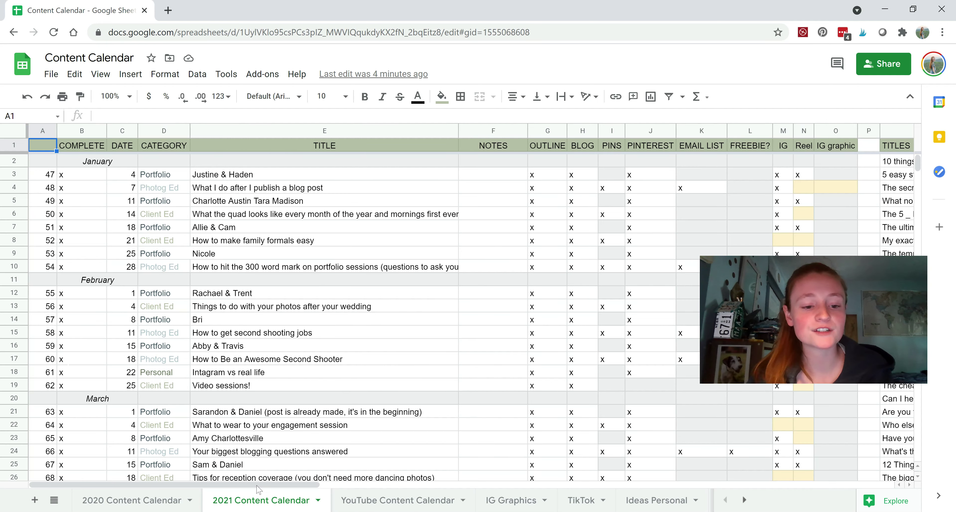
# Step: Review the 2020 Content Calendar sheet's blog entries from August through December
pyautogui.click(175, 500)
pyautogui.scroll(-6, 253, 377)
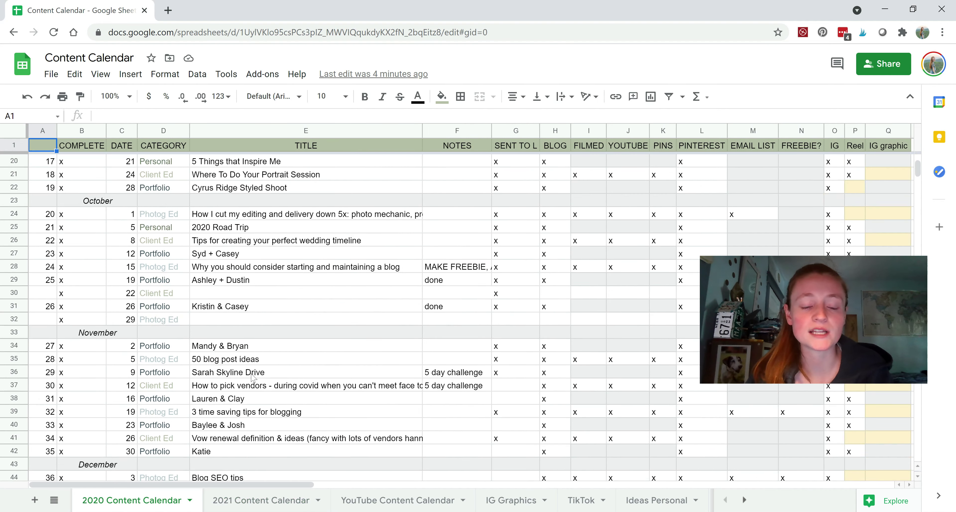
pyautogui.scroll(-4, 252, 377)
pyautogui.scroll(10, 253, 377)
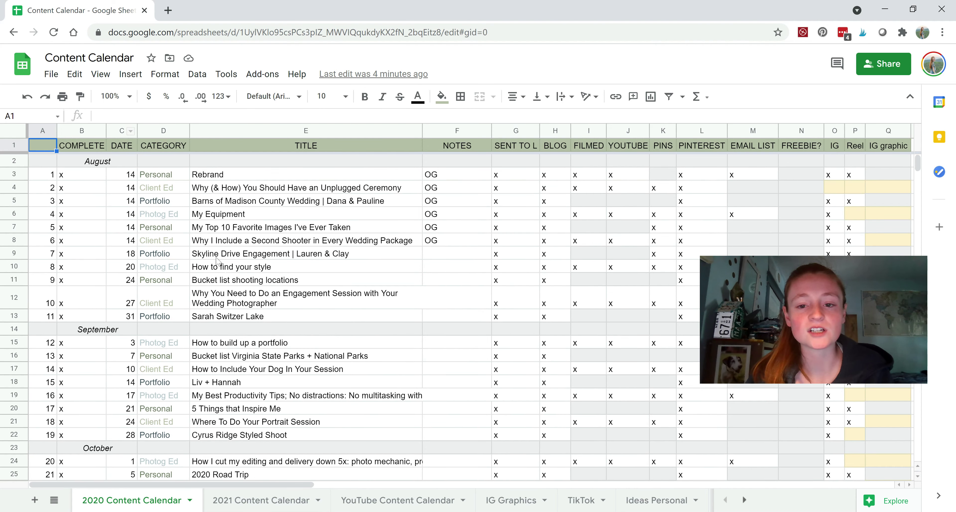
pyautogui.scroll(-6, 235, 327)
pyautogui.scroll(-1, 235, 328)
pyautogui.scroll(6, 235, 328)
# Step: Review the 2021 Content Calendar sheet's monthly blog entries from January into June
pyautogui.click(260, 500)
pyautogui.scroll(-15, 94, 186)
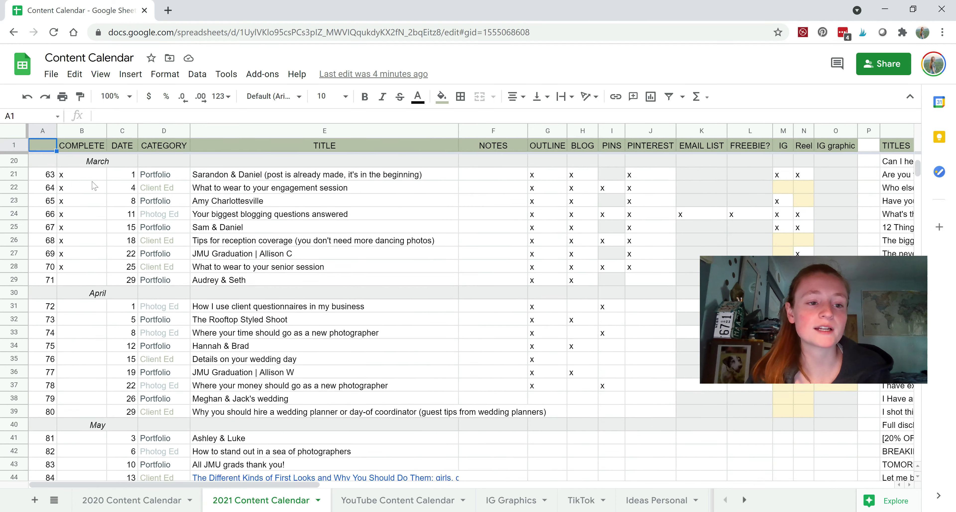
pyautogui.scroll(15, 94, 187)
pyautogui.scroll(-10, 95, 186)
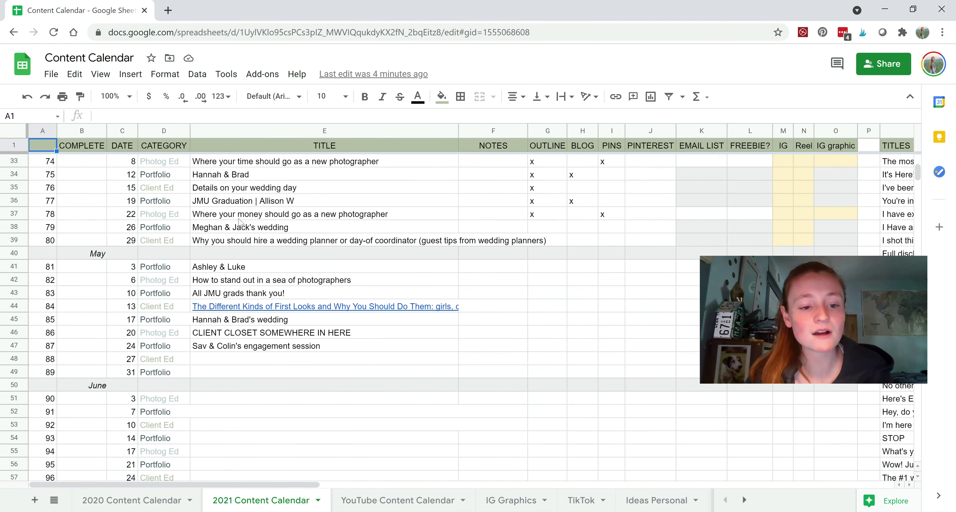
pyautogui.scroll(10, 230, 309)
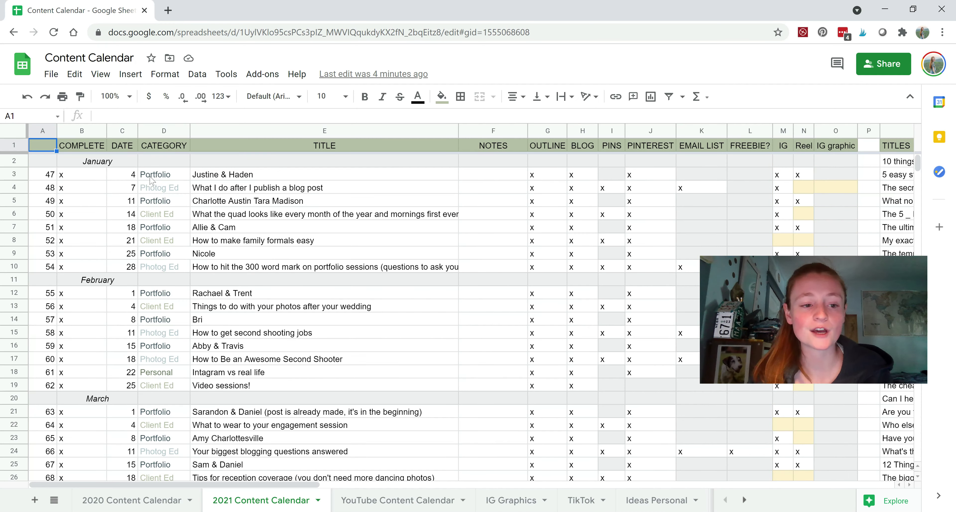
pyautogui.scroll(-2, 134, 247)
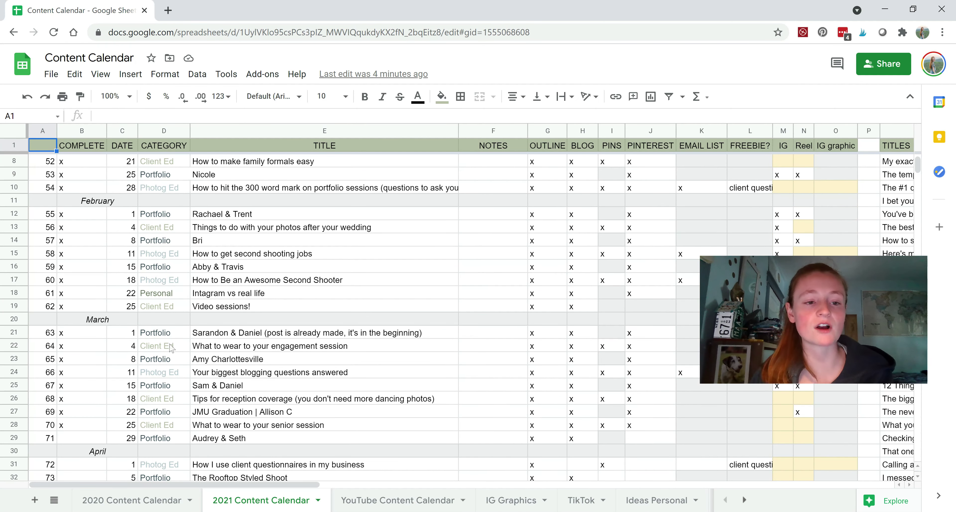
pyautogui.scroll(2, 110, 201)
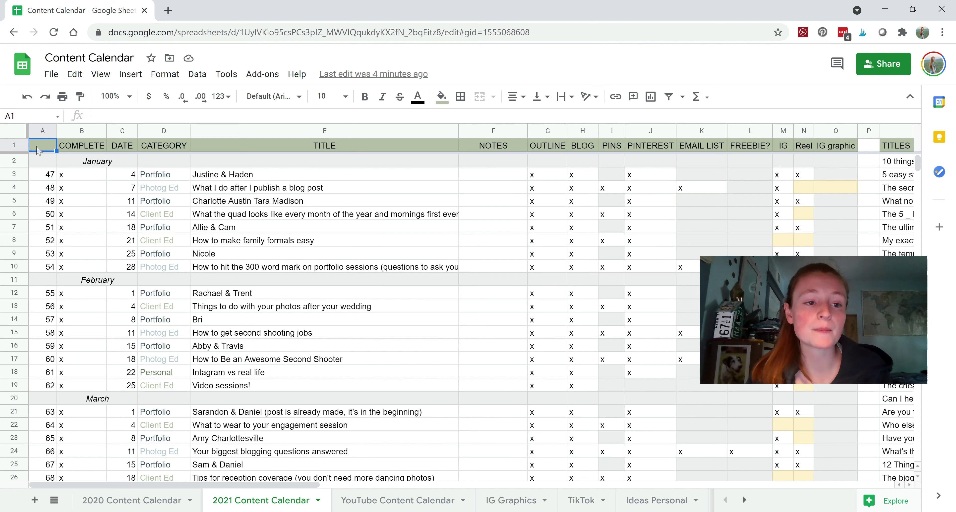
# Step: Examine the 2021 calendar's header row and its month divider rows, highlighting the January divider across A2:O2
pyautogui.moveTo(68, 148); pyautogui.dragTo(825, 151)
pyautogui.click(256, 202)
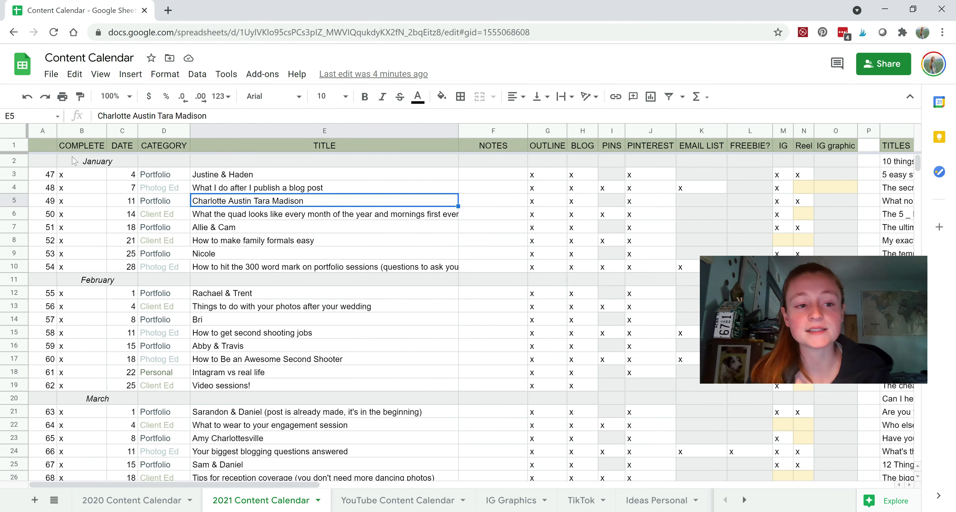
pyautogui.moveTo(54, 164); pyautogui.dragTo(842, 162)
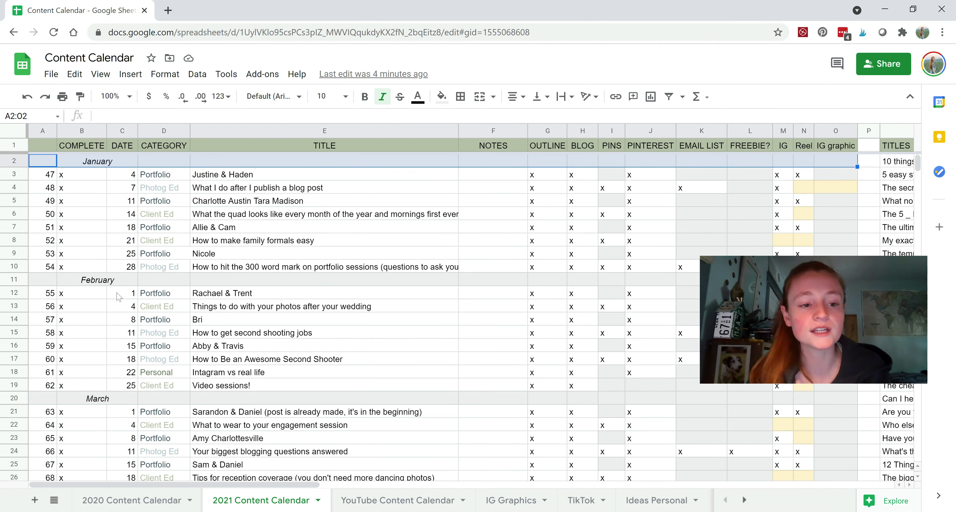
pyautogui.scroll(-2, 174, 374)
pyautogui.scroll(2, 174, 374)
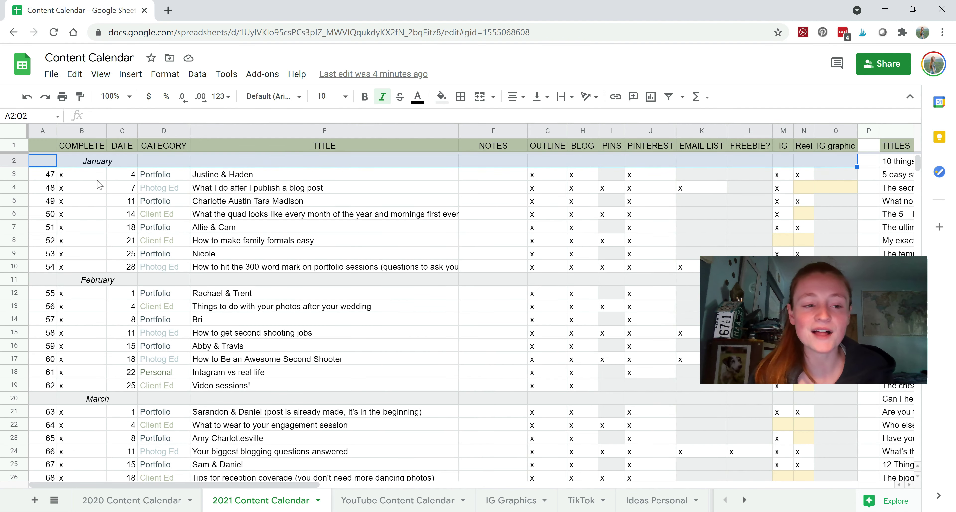
# Step: Highlight the first January posts one after another, from the Complete column through the Title column
pyautogui.moveTo(98, 178); pyautogui.dragTo(234, 178)
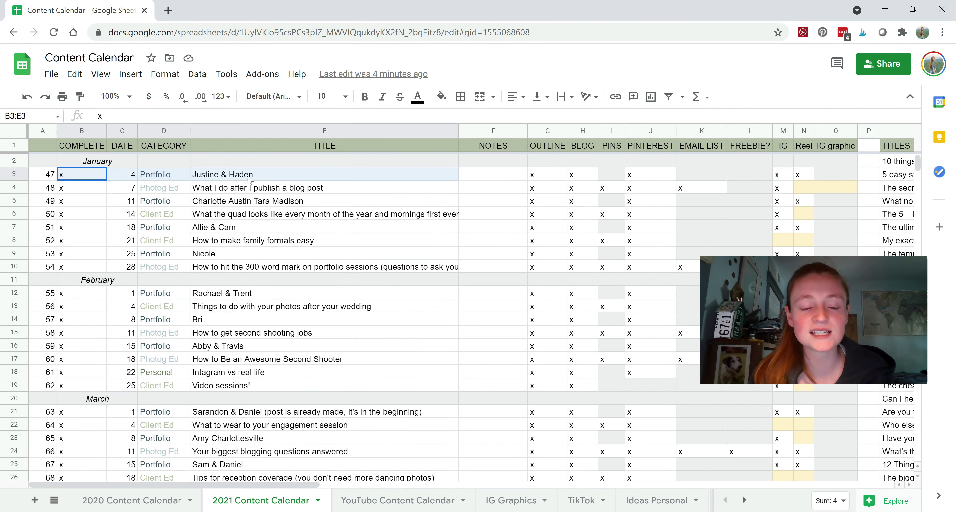
pyautogui.moveTo(89, 188); pyautogui.dragTo(211, 190)
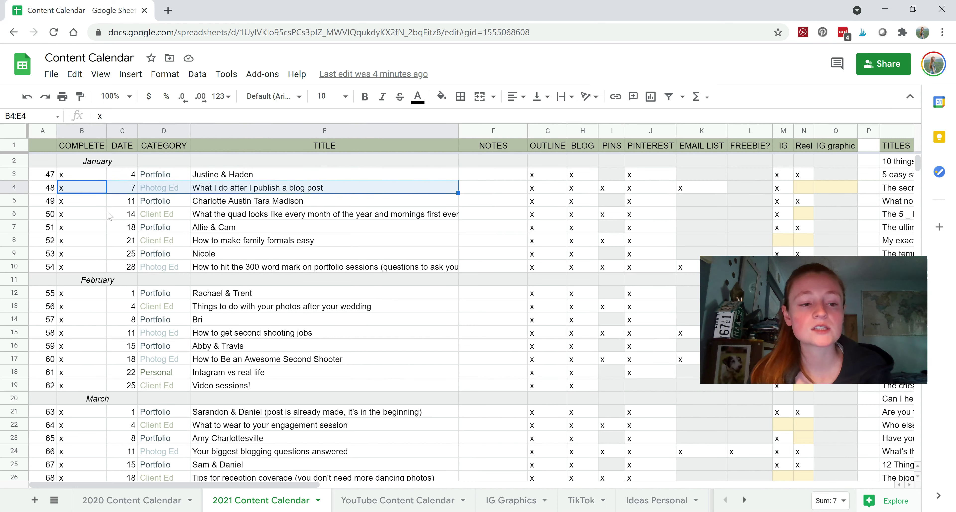
pyautogui.moveTo(74, 206); pyautogui.dragTo(262, 206)
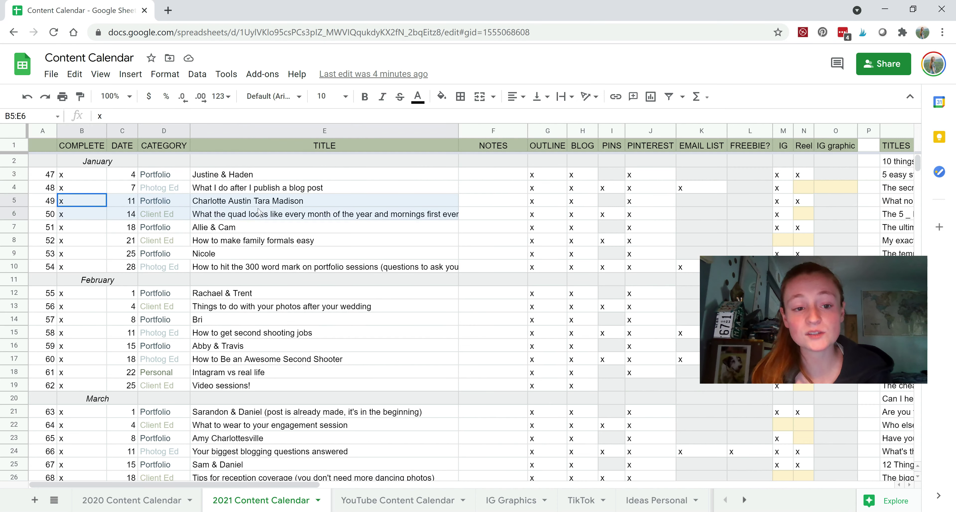
# Step: Examine the Photog Ed and Client Ed posts in the Category and Title columns from January to March
pyautogui.moveTo(169, 177); pyautogui.dragTo(202, 191)
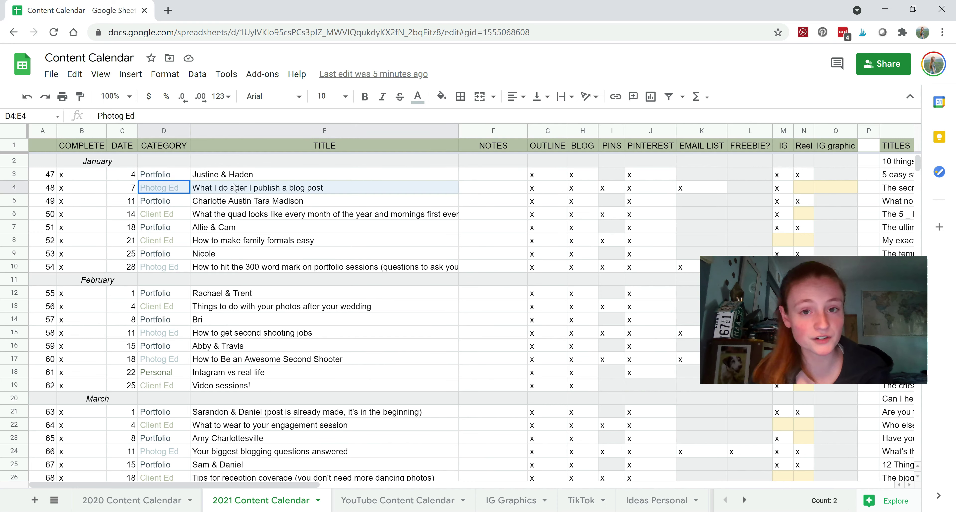
pyautogui.moveTo(179, 219); pyautogui.dragTo(203, 219)
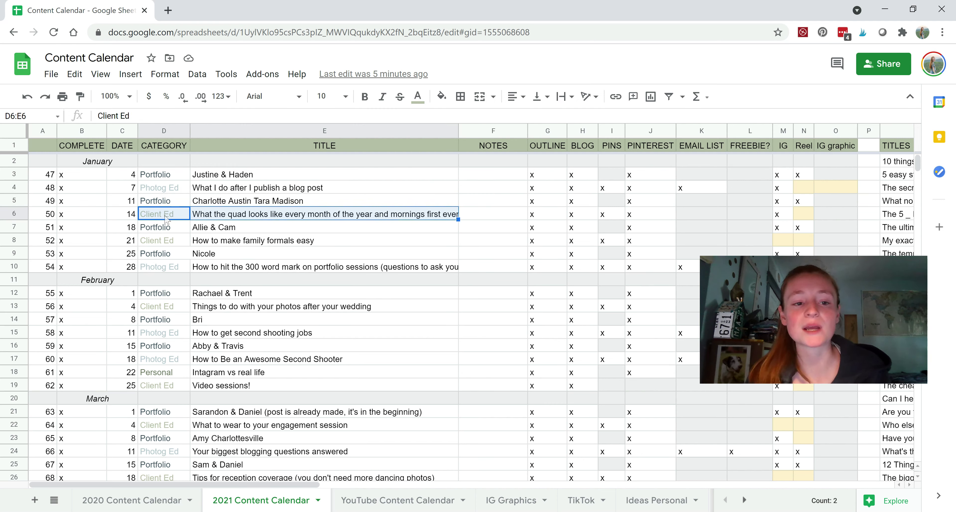
pyautogui.click(165, 240)
pyautogui.click(162, 334)
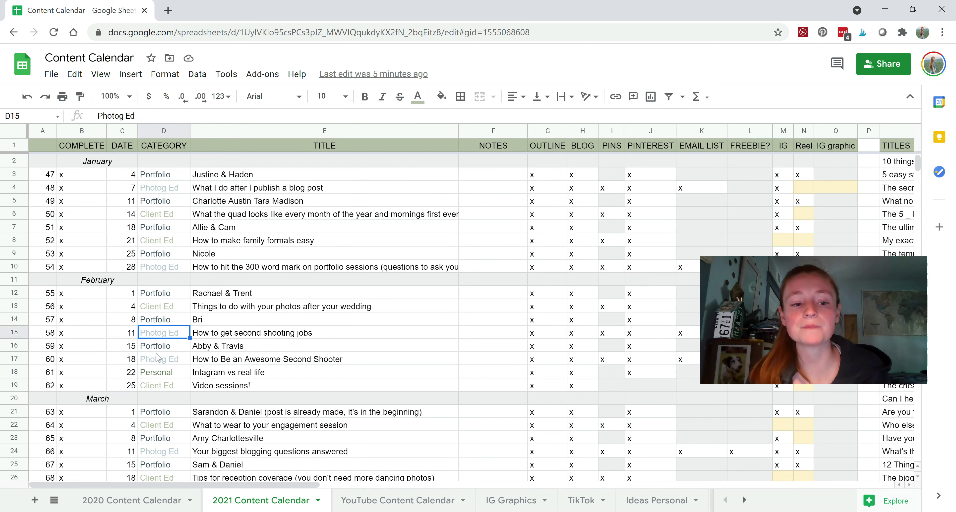
pyautogui.click(157, 360)
pyautogui.click(168, 386)
pyautogui.click(165, 427)
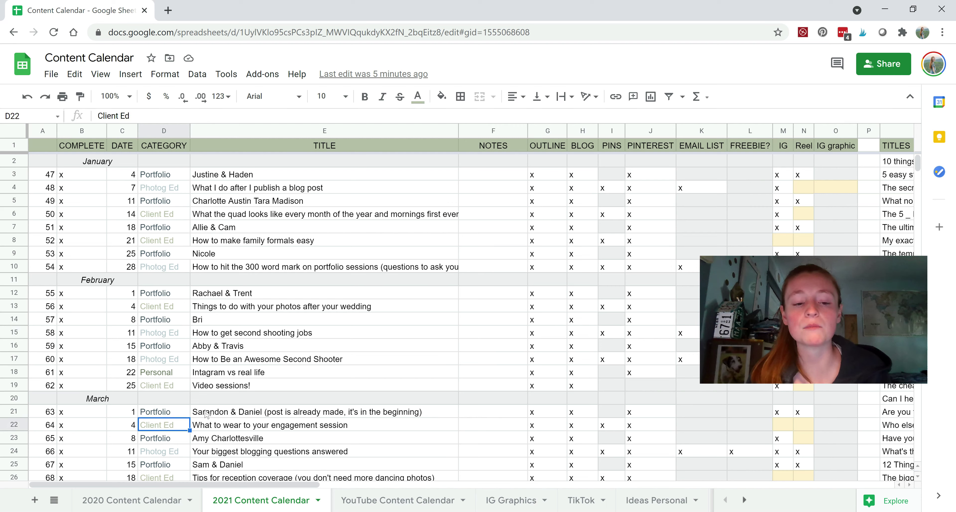
pyautogui.click(215, 390)
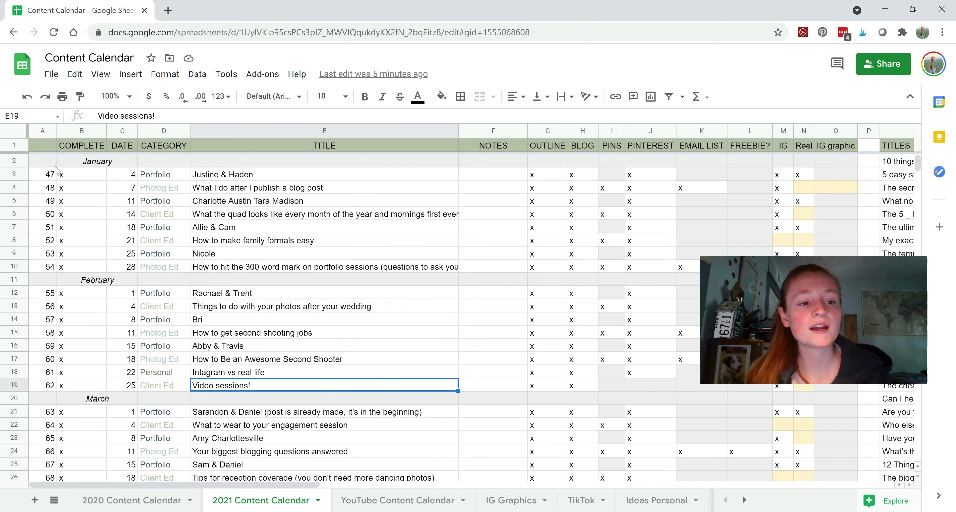
# Step: Examine the running post numbers in column A, highlighting January's A3:A10 and the number in A28
pyautogui.moveTo(50, 175); pyautogui.dragTo(42, 268)
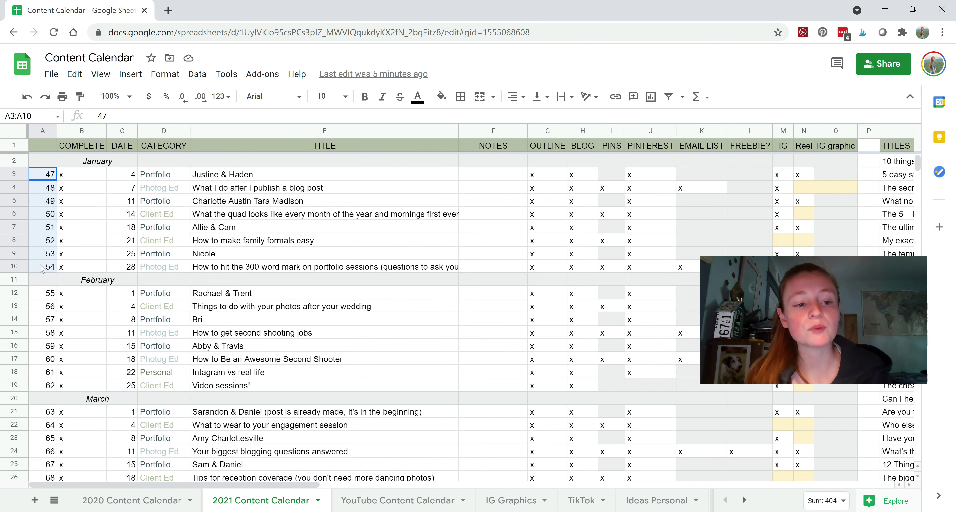
pyautogui.scroll(-2, 66, 326)
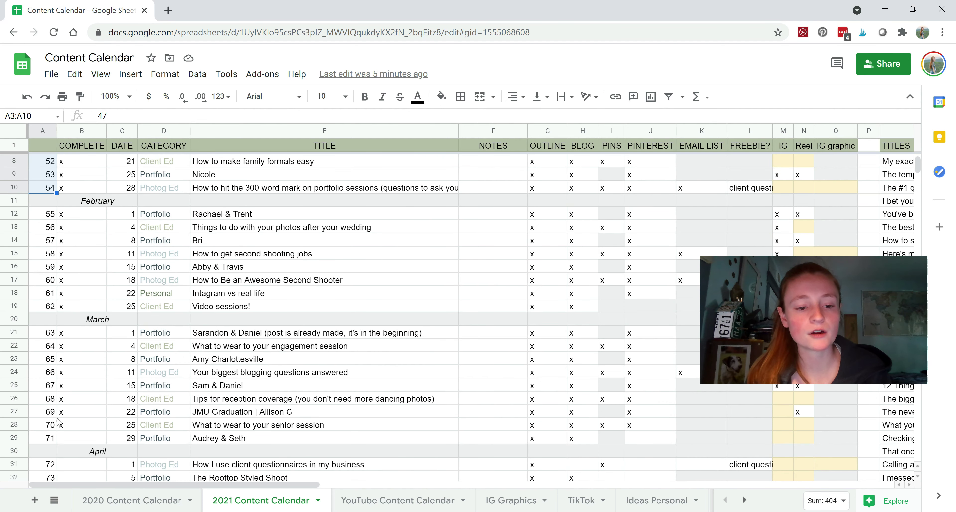
pyautogui.click(51, 427)
pyautogui.scroll(2, 159, 418)
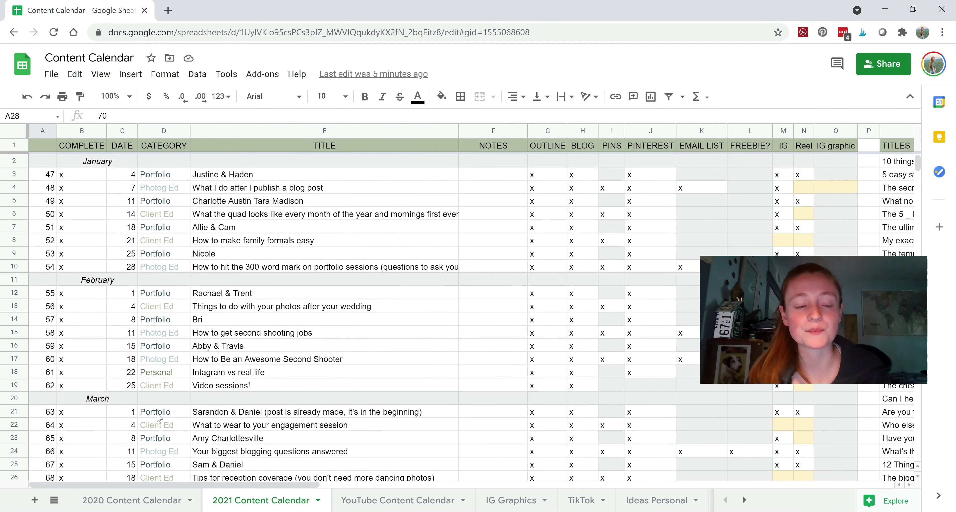
# Step: Highlight January's cells in the Complete column, B3:B10, and in the Date column, C3:C10
pyautogui.click(93, 181)
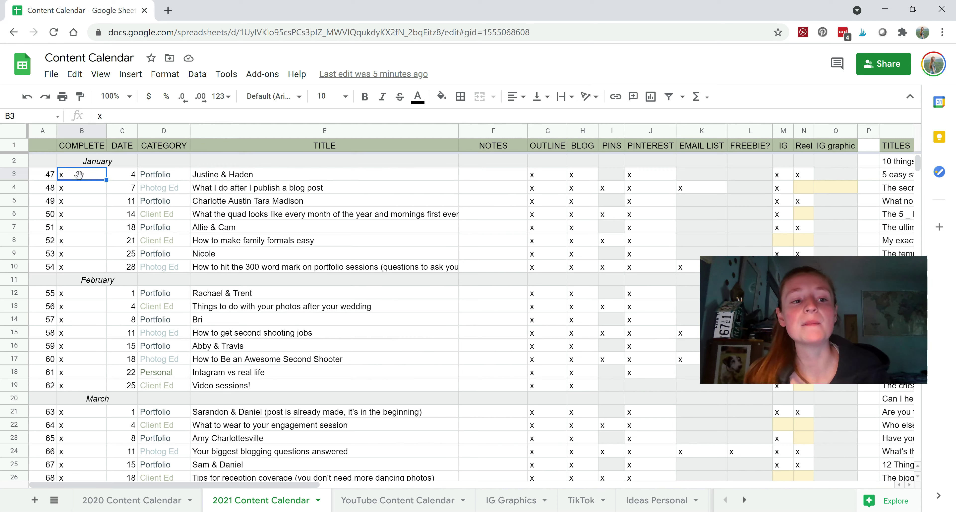
pyautogui.moveTo(79, 175); pyautogui.dragTo(77, 273)
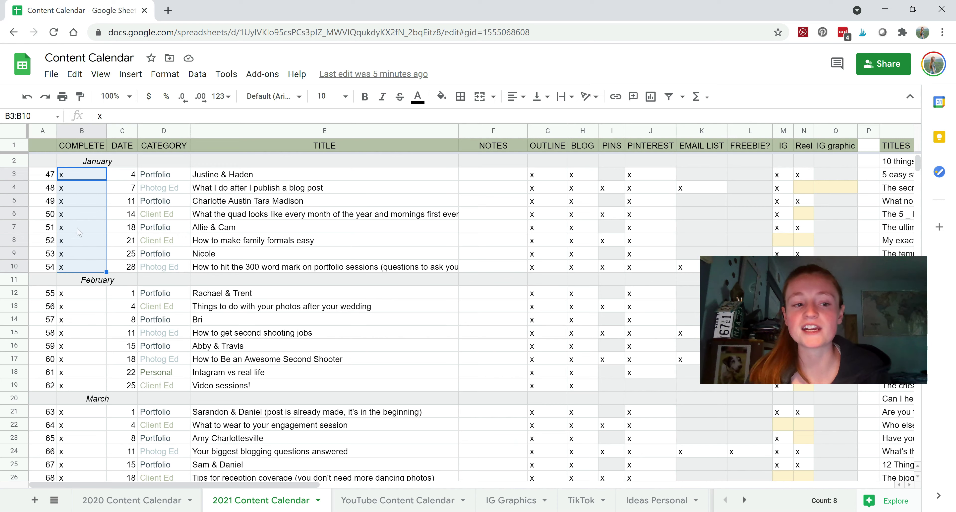
pyautogui.click(87, 182)
pyautogui.moveTo(112, 178); pyautogui.dragTo(116, 262)
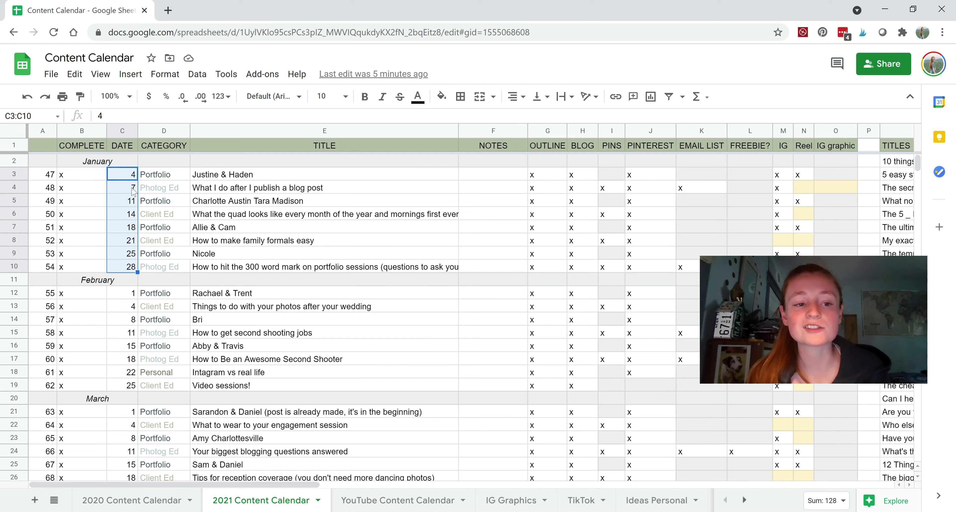
# Step: Highlight January's cells in the Category, Title and Notes columns, covering rows 3 to 10
pyautogui.moveTo(187, 178); pyautogui.dragTo(185, 190)
pyautogui.moveTo(184, 241); pyautogui.dragTo(185, 268)
pyautogui.moveTo(234, 179); pyautogui.dragTo(228, 268)
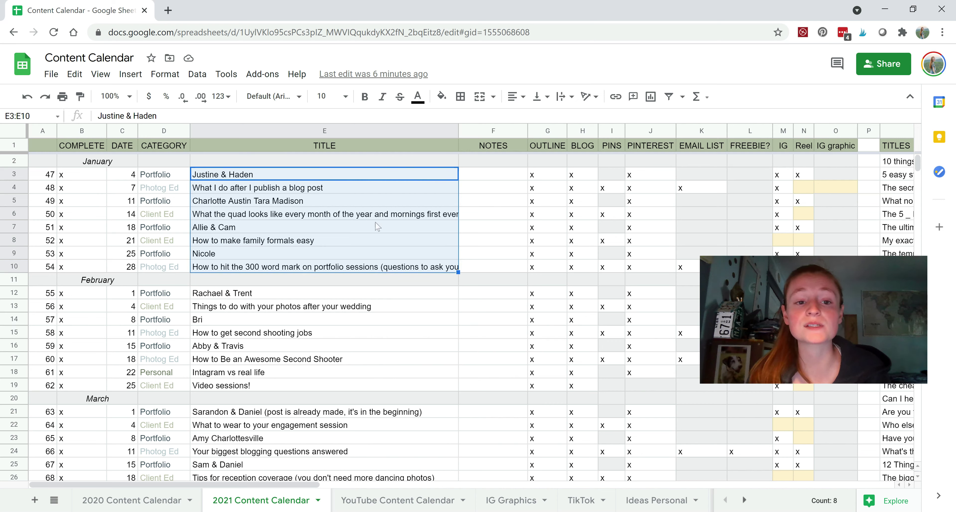
pyautogui.moveTo(481, 175); pyautogui.dragTo(467, 268)
pyautogui.scroll(-5, 467, 269)
pyautogui.scroll(5, 466, 268)
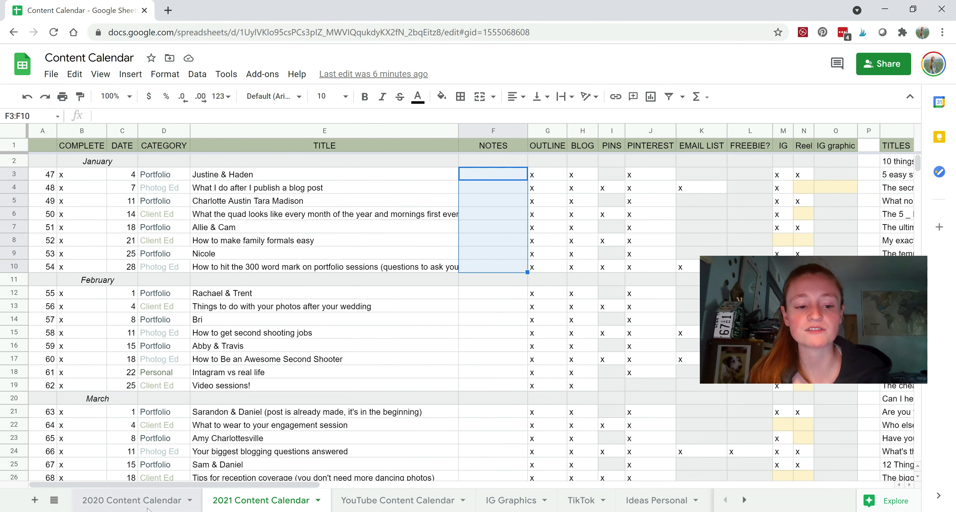
# Step: Examine the Notes column of the 2020 Content Calendar, including F28 and the "5 day challenge" notes in F36:F37
pyautogui.click(131, 501)
pyautogui.moveTo(455, 186); pyautogui.dragTo(449, 237)
pyautogui.click(448, 238)
pyautogui.scroll(-3, 448, 239)
pyautogui.scroll(3, 449, 243)
pyautogui.scroll(-3, 449, 243)
pyautogui.click(441, 347)
pyautogui.scroll(-2, 446, 353)
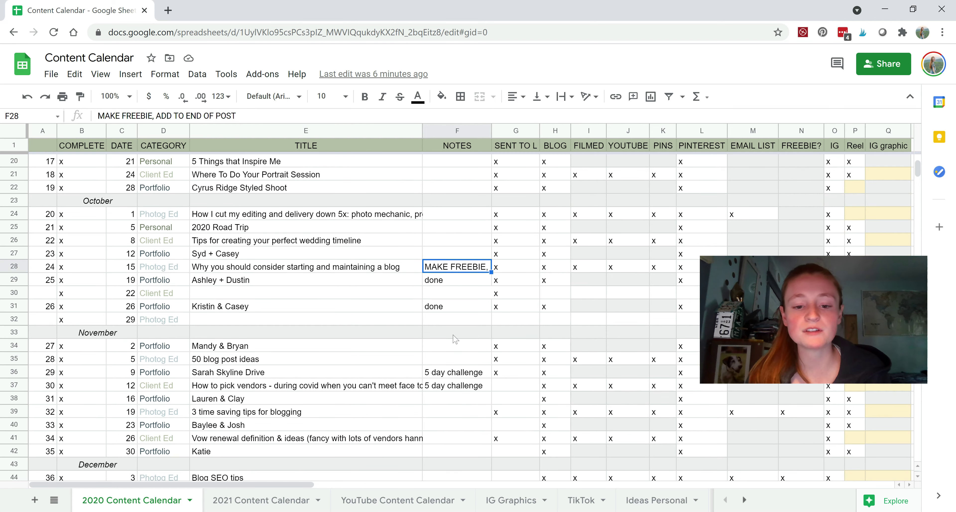
pyautogui.moveTo(457, 371); pyautogui.dragTo(464, 384)
pyautogui.scroll(-4, 457, 260)
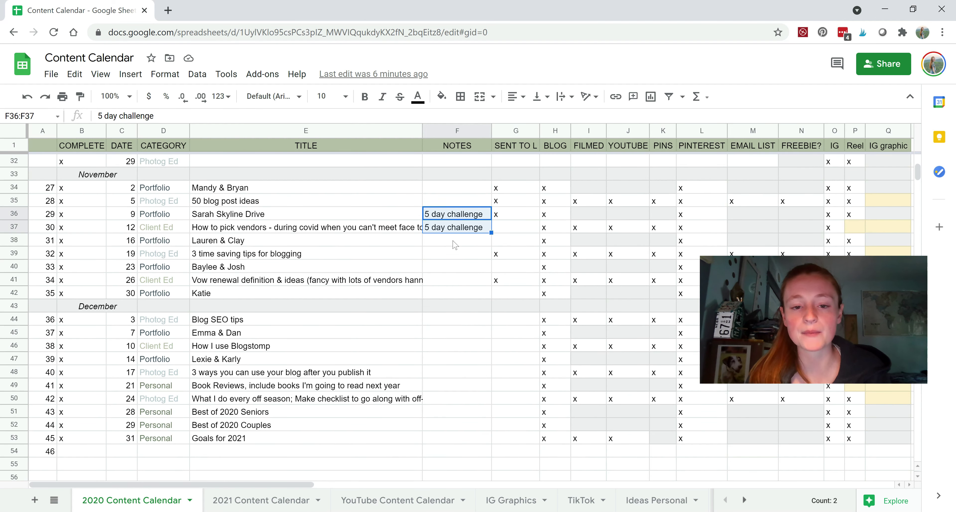
pyautogui.scroll(10, 495, 211)
# Step: Return to the 2021 Content Calendar and highlight January's cells in the Outline column, G3:G10
pyautogui.click(250, 501)
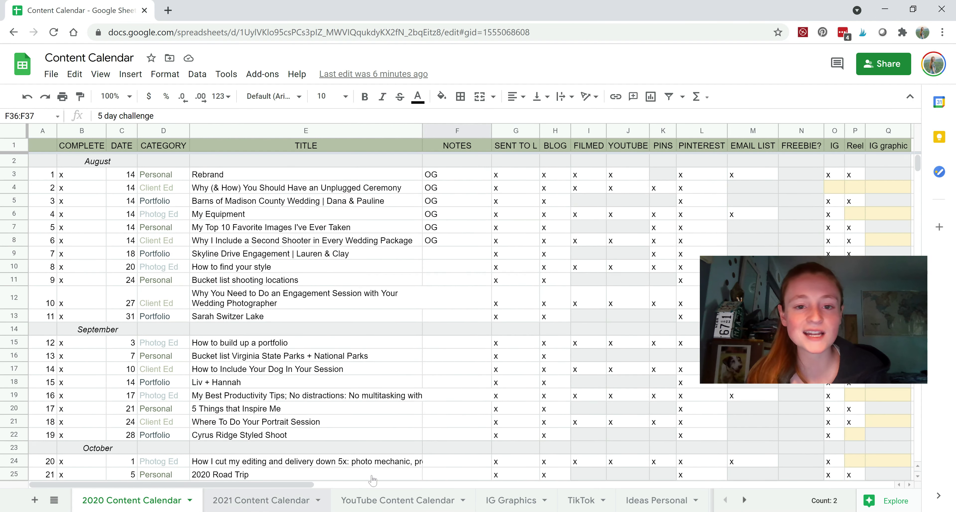
pyautogui.click(546, 177)
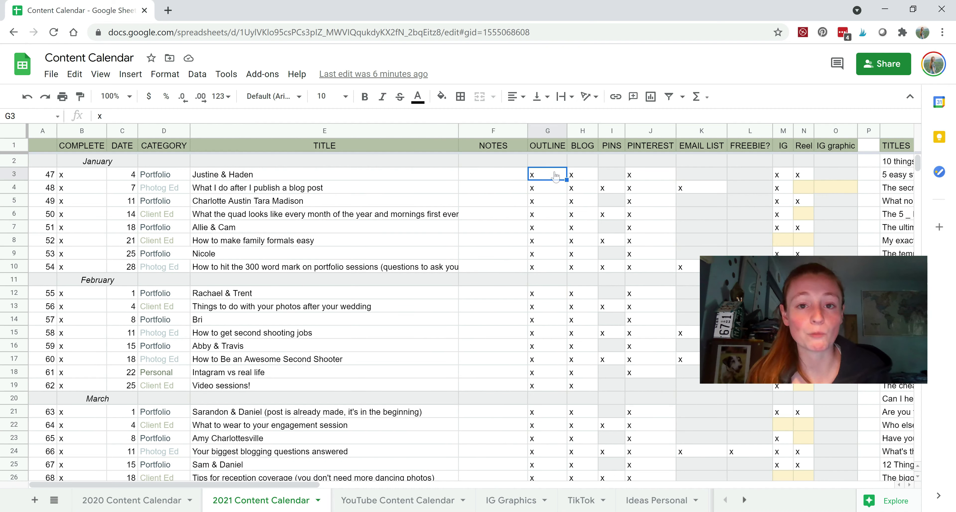
pyautogui.moveTo(555, 176); pyautogui.dragTo(548, 268)
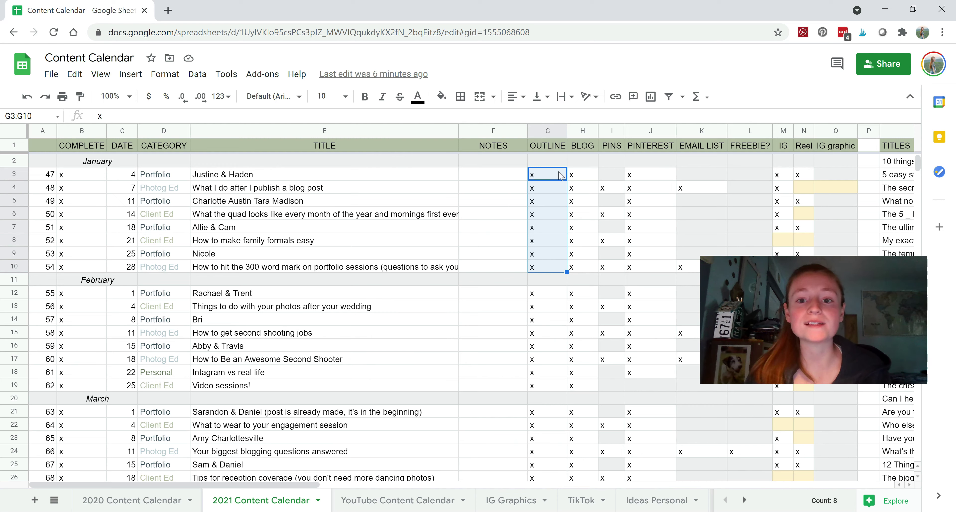
pyautogui.click(512, 178)
pyautogui.click(531, 174)
pyautogui.moveTo(530, 203); pyautogui.dragTo(531, 268)
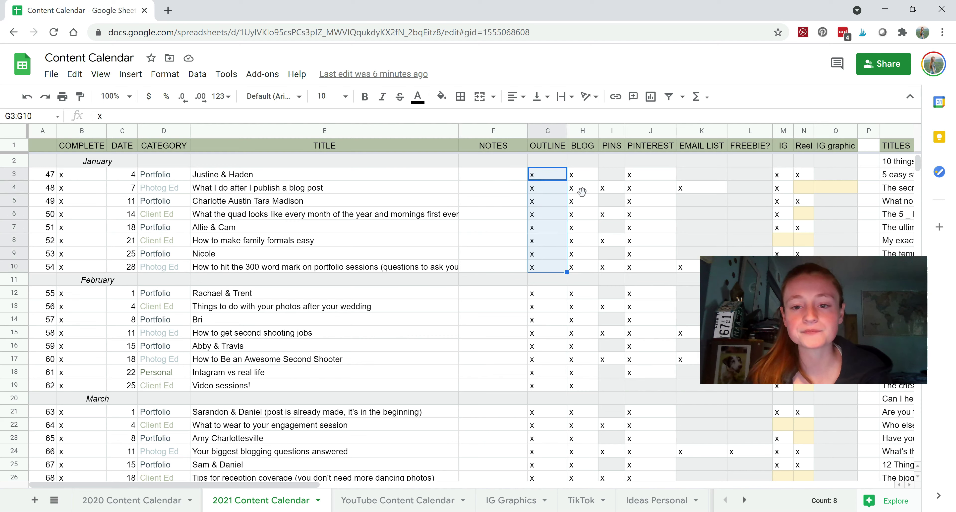
# Step: Highlight January's cells in the Blog and Pins columns, H3:H10 and I3:I10, and select the Pins cell I16
pyautogui.click(582, 174)
pyautogui.moveTo(582, 175); pyautogui.dragTo(578, 275)
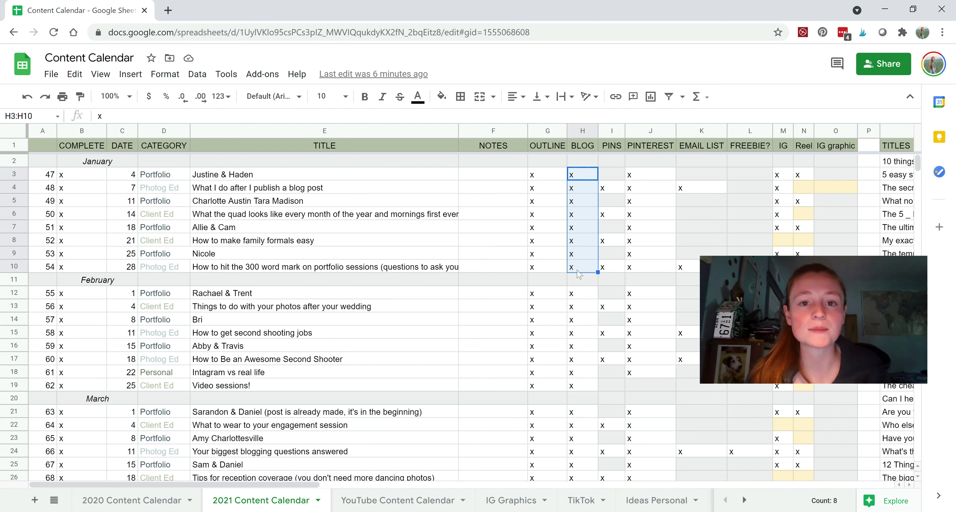
pyautogui.click(578, 270)
pyautogui.moveTo(582, 175); pyautogui.dragTo(583, 264)
pyautogui.moveTo(608, 173); pyautogui.dragTo(606, 272)
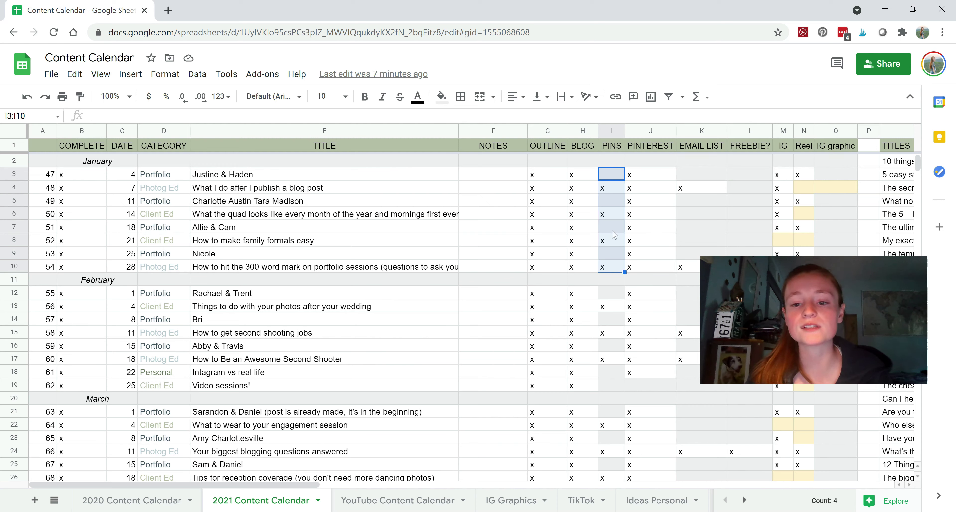
pyautogui.click(612, 346)
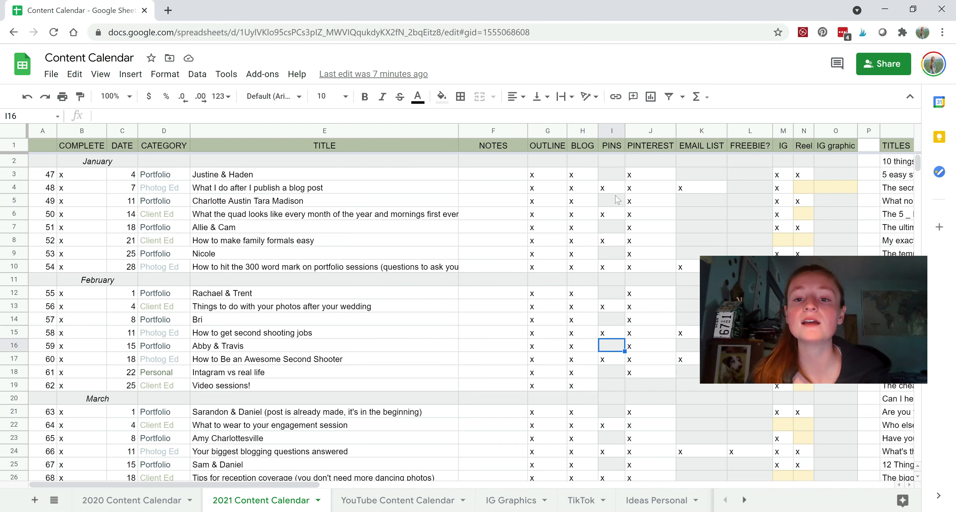
# Step: Highlight January's Pins, Pinterest and Email List cells in rows 3 to 10, including K5:K9 and K4
pyautogui.moveTo(612, 178); pyautogui.dragTo(619, 269)
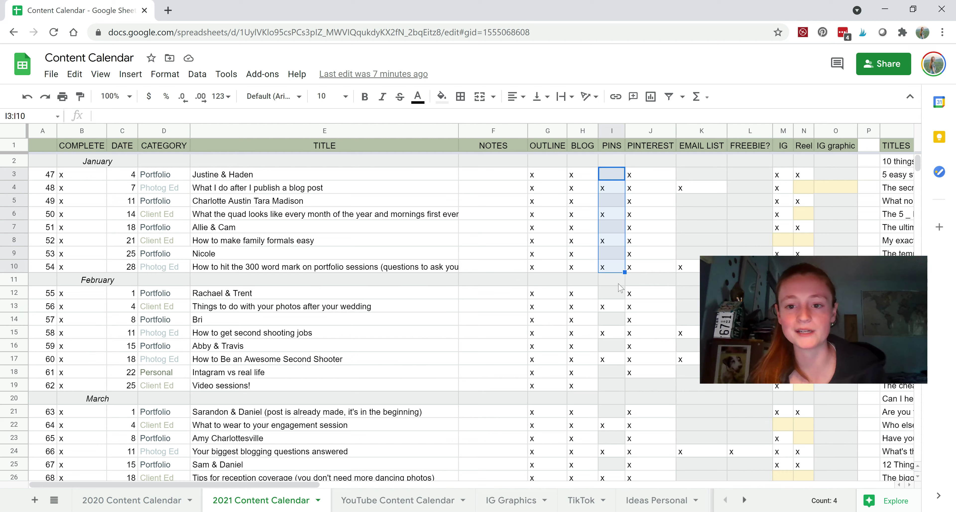
pyautogui.moveTo(652, 174); pyautogui.dragTo(644, 269)
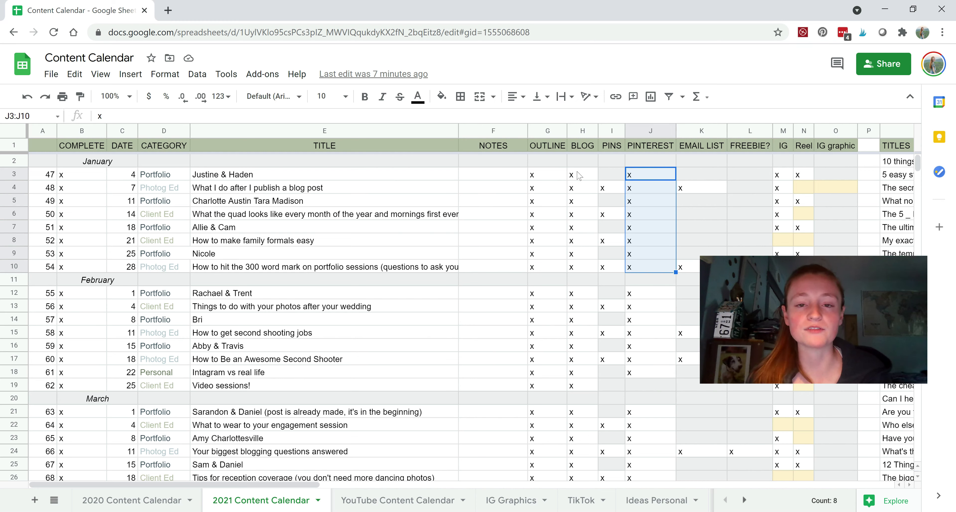
pyautogui.moveTo(697, 172); pyautogui.dragTo(695, 266)
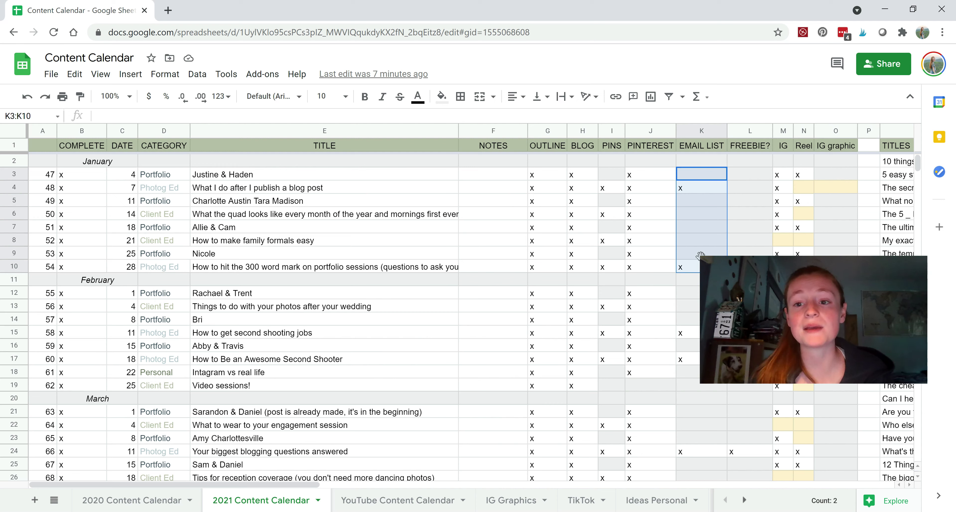
pyautogui.click(700, 202)
pyautogui.moveTo(700, 203); pyautogui.dragTo(696, 254)
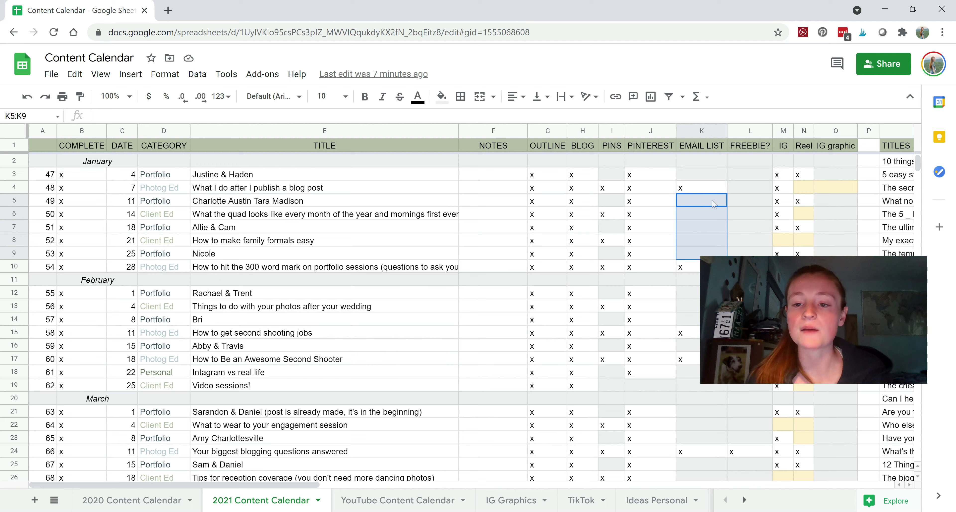
pyautogui.click(712, 191)
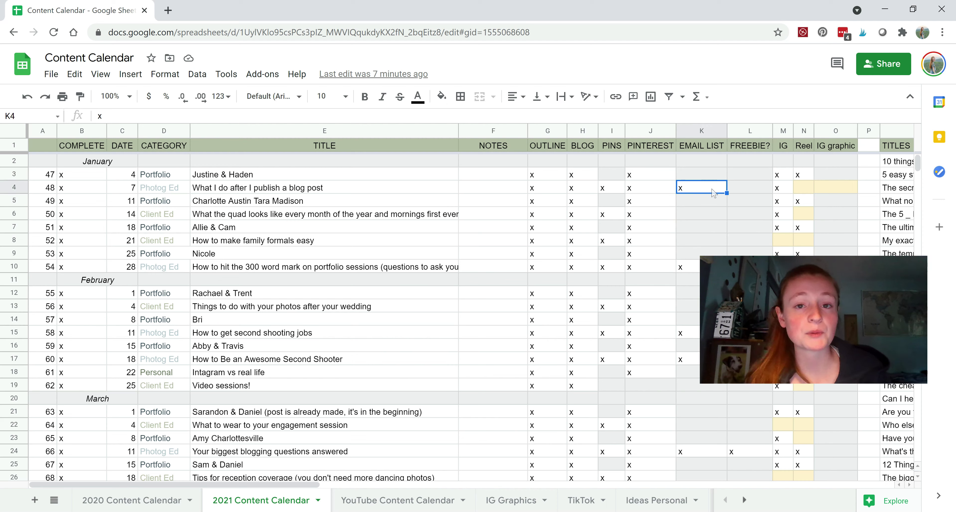
# Step: Highlight January's cells in the Freebie column and compare the entry in L10 with the post title in E10
pyautogui.click(754, 166)
pyautogui.moveTo(755, 166); pyautogui.dragTo(752, 254)
pyautogui.click(751, 267)
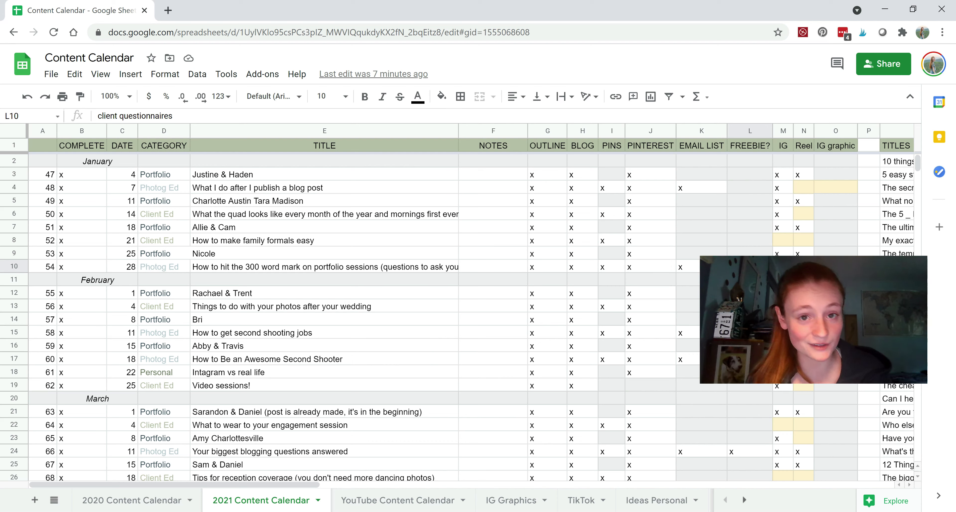
pyautogui.click(399, 268)
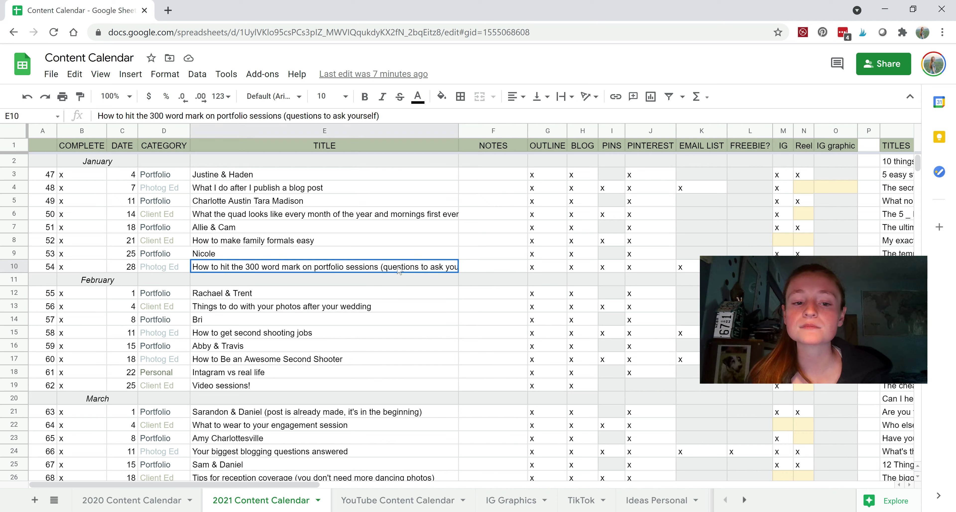
pyautogui.click(757, 267)
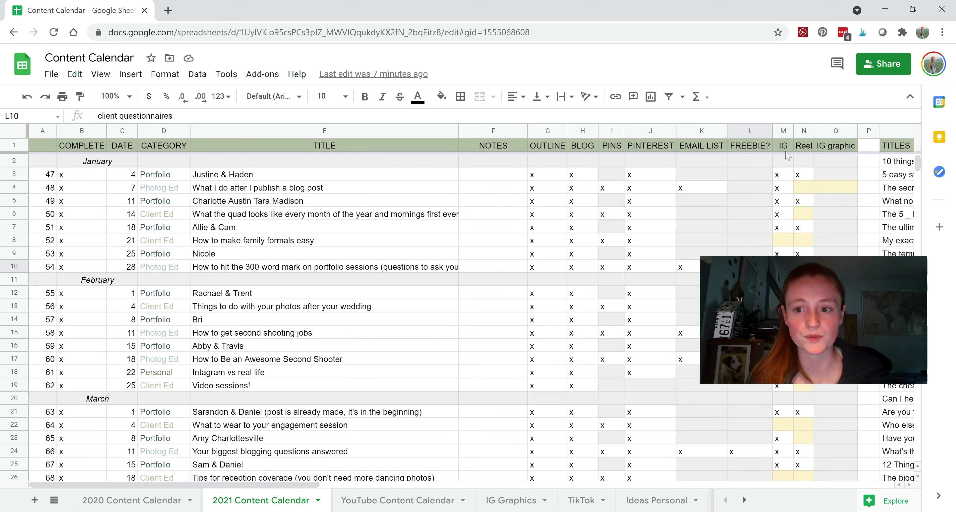
# Step: Examine January's IG cells M3:M8 and Reel cells N3:N8, plus February's Reel cells N13:N15
pyautogui.moveTo(785, 173); pyautogui.dragTo(788, 233)
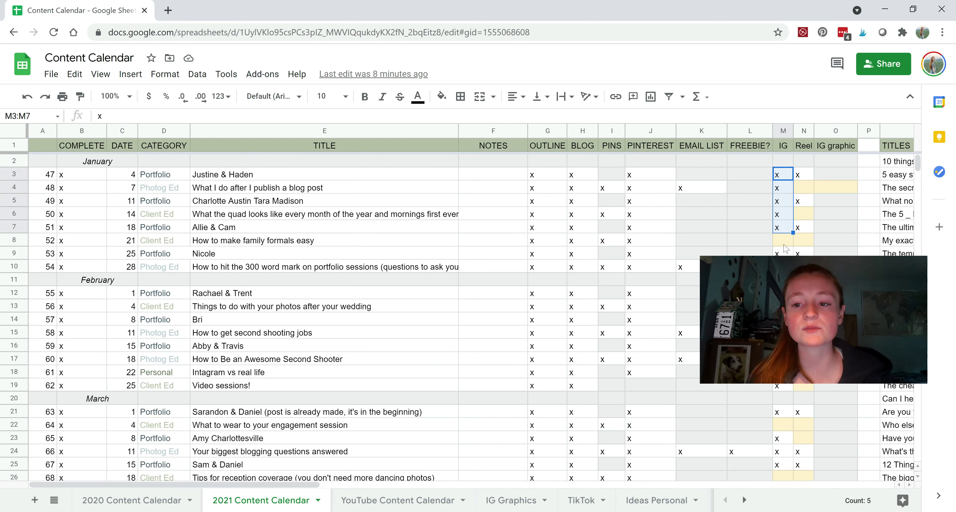
pyautogui.click(786, 242)
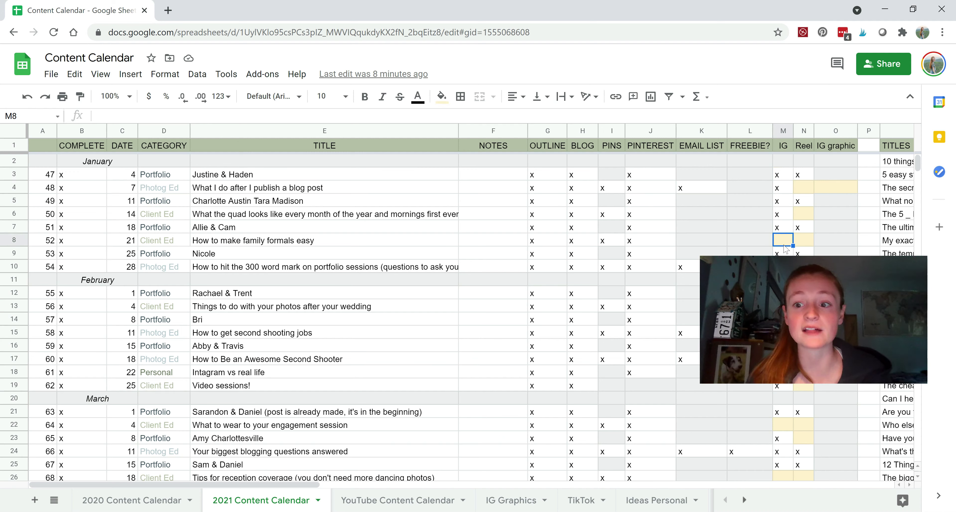
pyautogui.moveTo(801, 176); pyautogui.dragTo(806, 244)
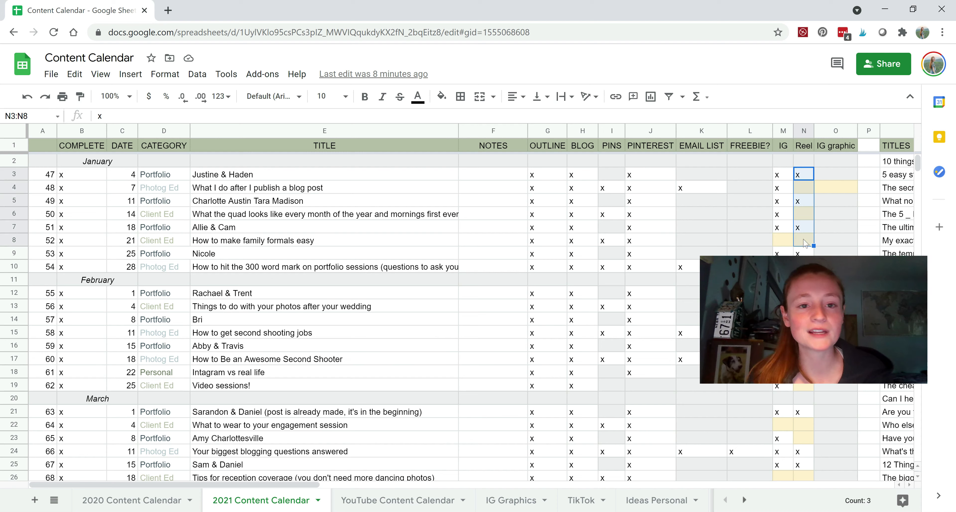
pyautogui.click(804, 195)
pyautogui.click(805, 209)
pyautogui.click(802, 204)
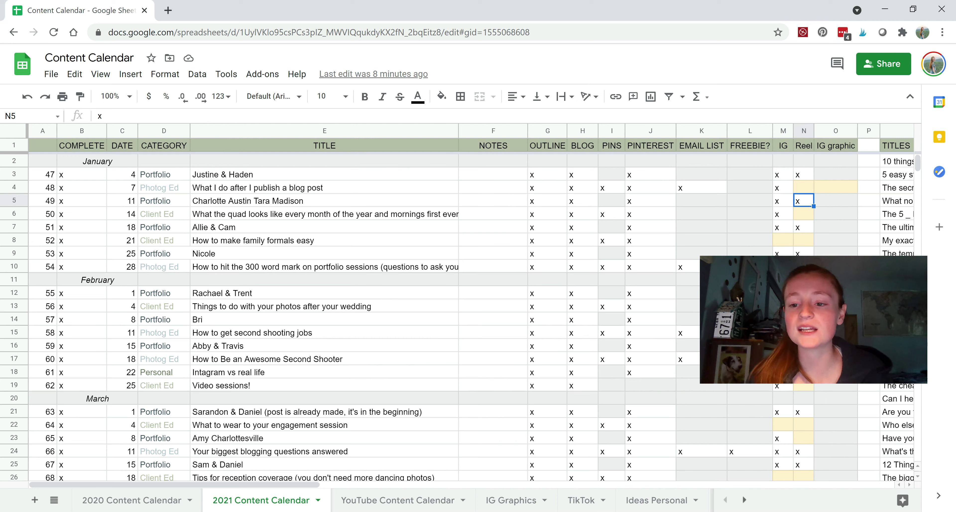
pyautogui.click(804, 306)
pyautogui.click(804, 320)
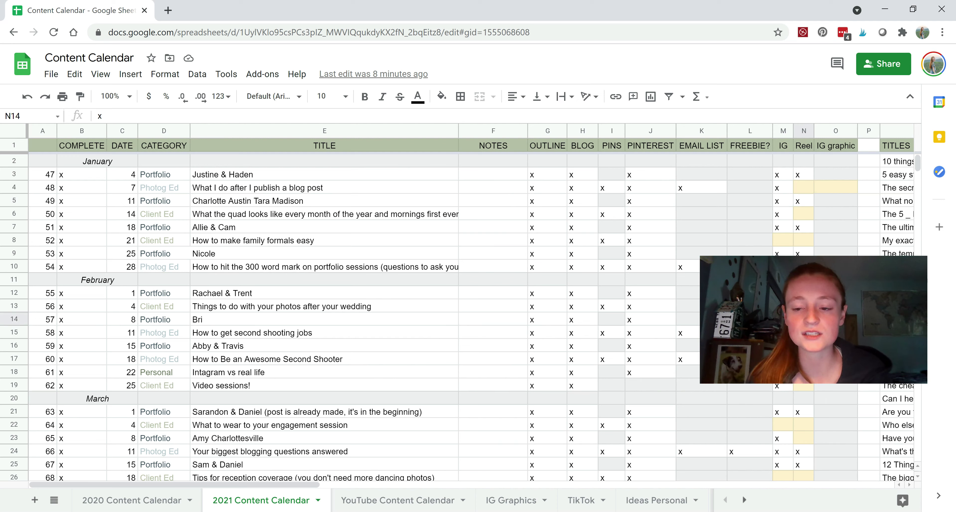
pyautogui.click(804, 333)
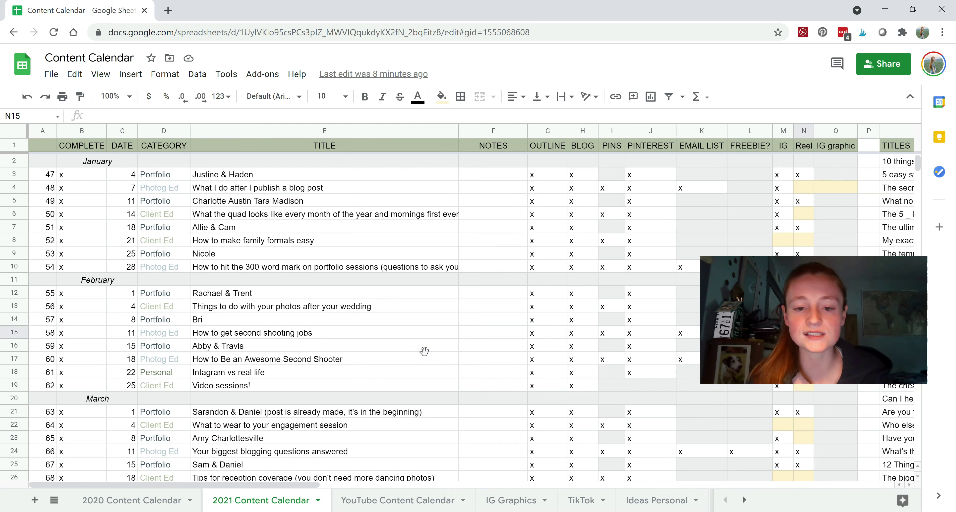
# Step: Highlight and copy O2:O21 in the IG graphic column, and select O22
pyautogui.moveTo(838, 164); pyautogui.dragTo(823, 418)
pyautogui.hotkey('ctrl', 'c')
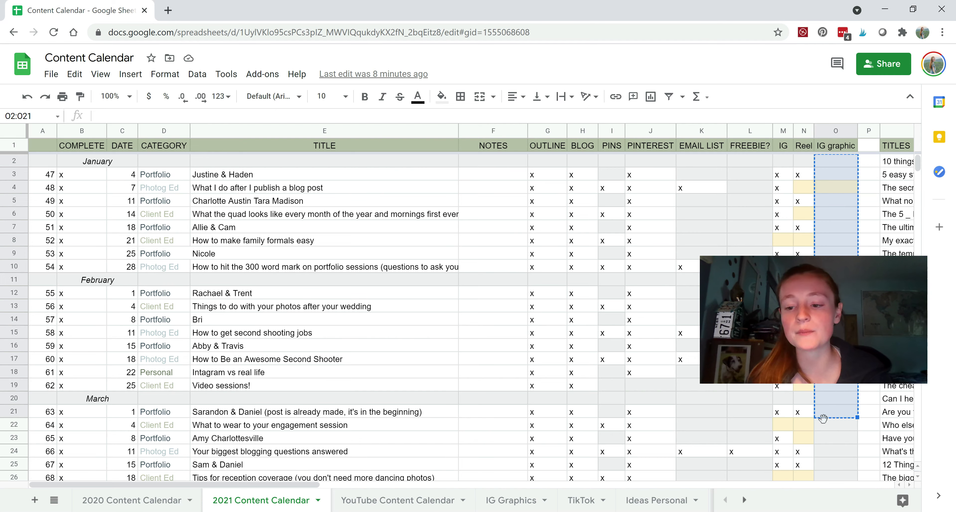
pyautogui.click(824, 424)
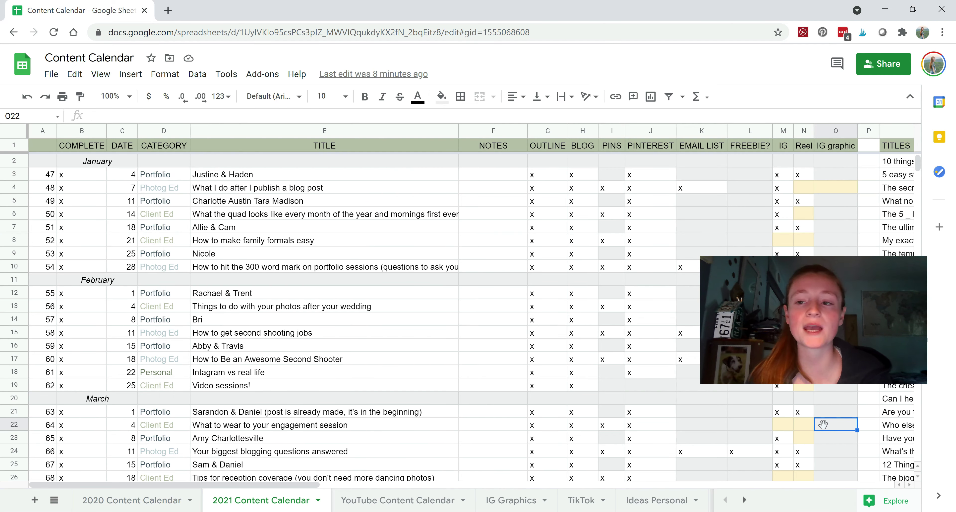
# Step: Examine the title templates Q2:Q15 in the TITLES column and return to the calendar's first columns
pyautogui.hscroll(10, 823, 424)
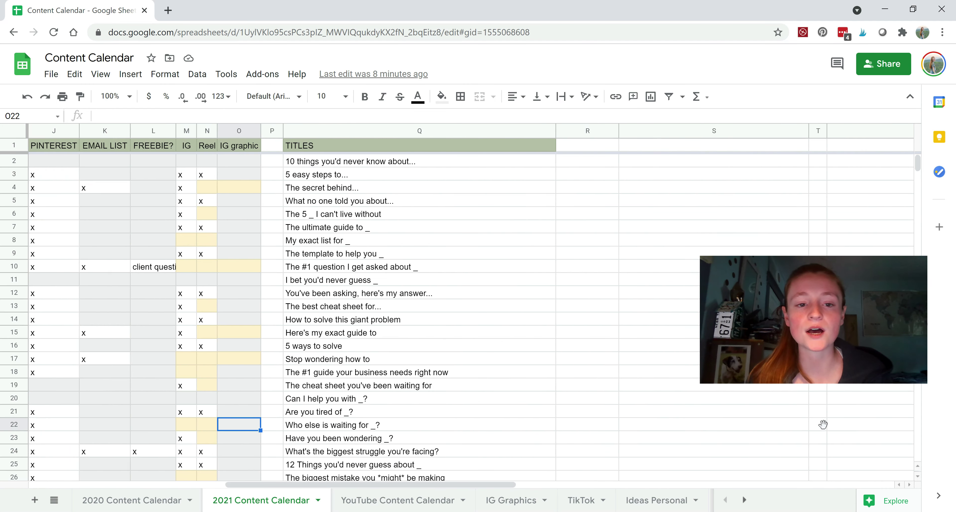
pyautogui.hscroll(-1, 823, 425)
pyautogui.moveTo(463, 163); pyautogui.dragTo(464, 325)
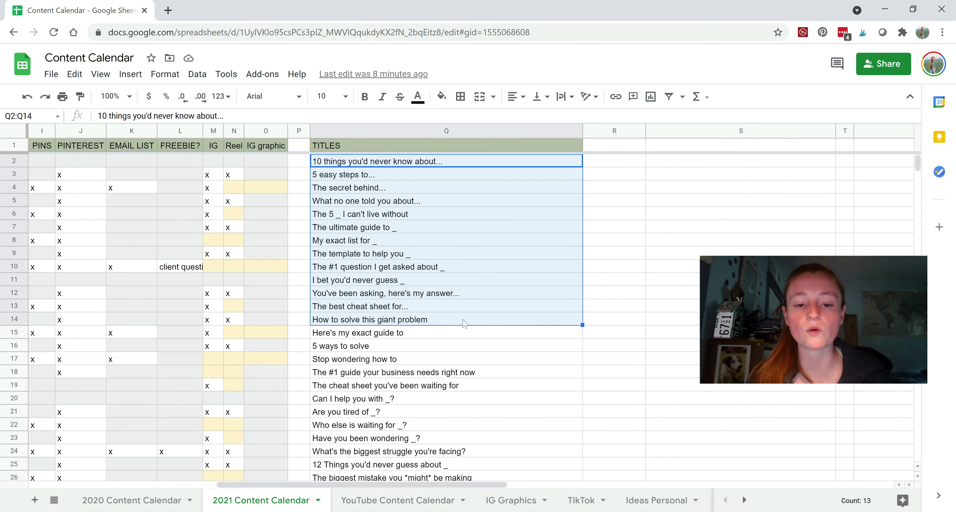
pyautogui.click(447, 330)
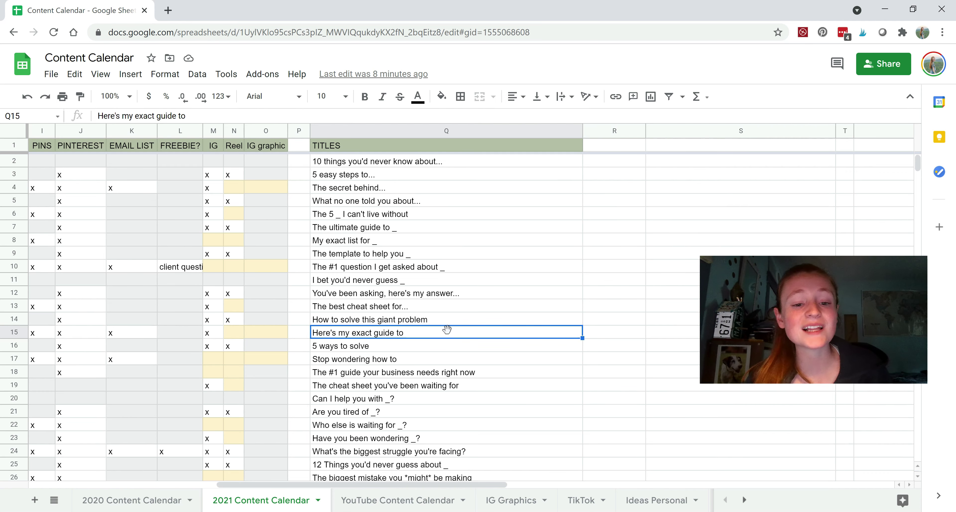
pyautogui.hscroll(-7, 446, 329)
pyautogui.hscroll(-1, 447, 329)
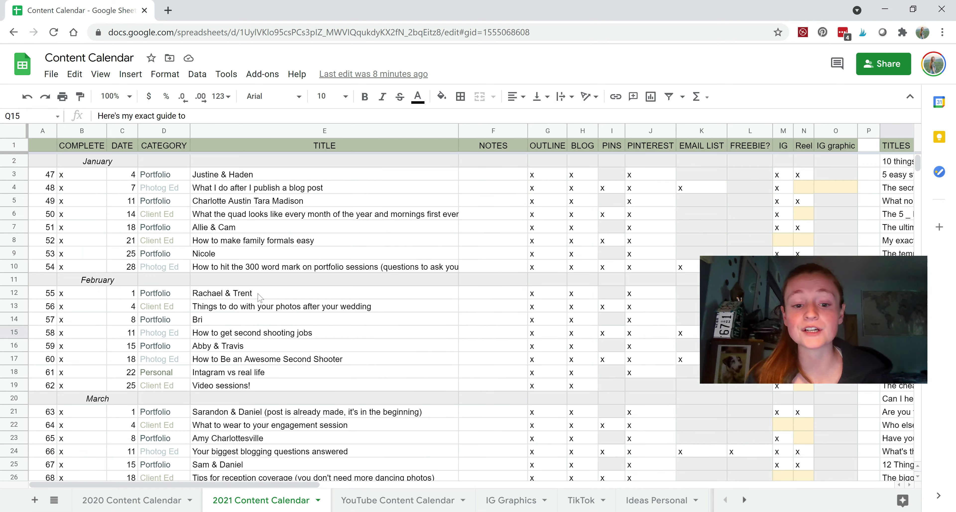
pyautogui.hscroll(4, 263, 500)
pyautogui.hscroll(-4, 262, 500)
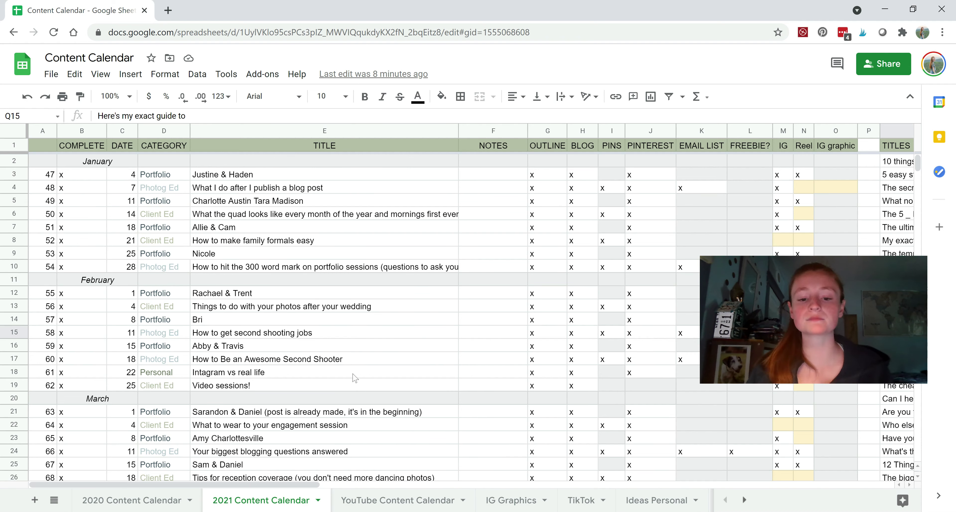
# Step: Open the 2020 Content Calendar and look over its monthly posts from August to December
pyautogui.click(139, 502)
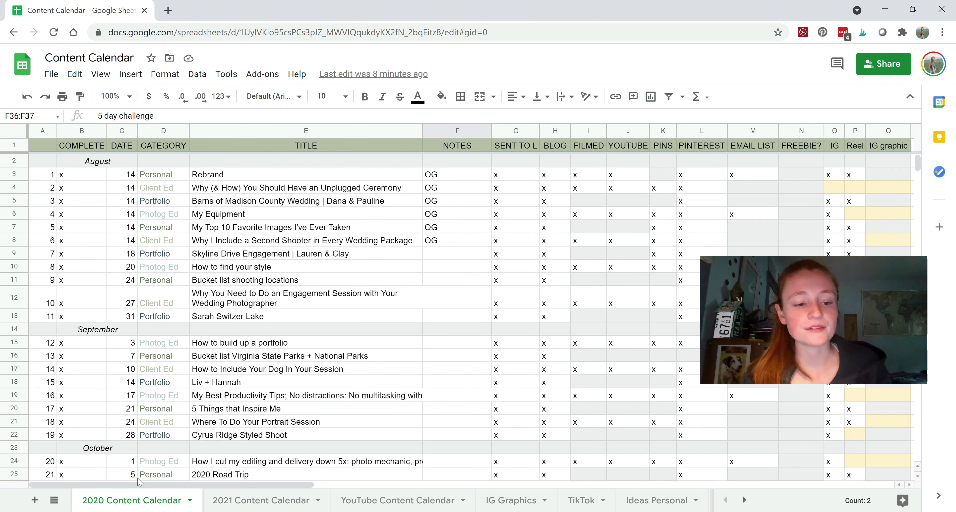
pyautogui.scroll(-9, 258, 212)
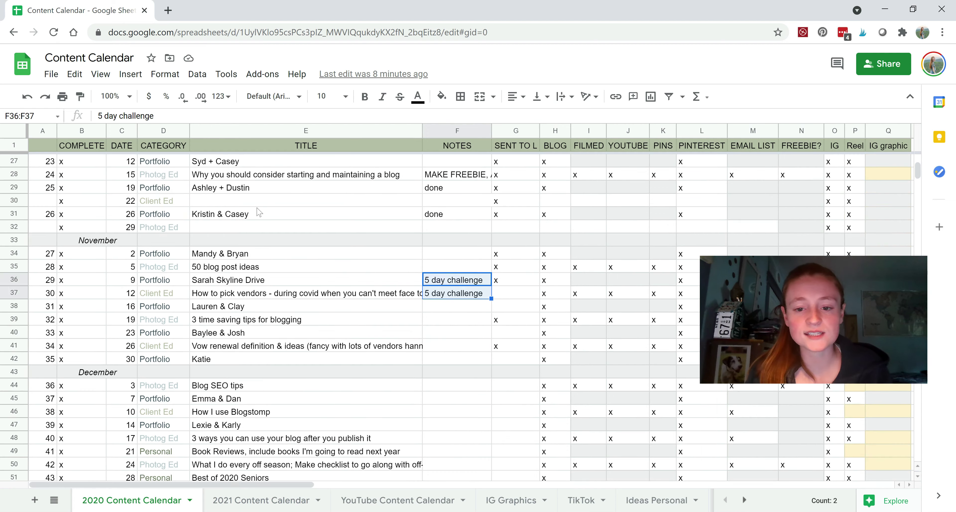
pyautogui.scroll(10, 259, 212)
# Step: Return to the 2021 Content Calendar and highlight April's post titles
pyautogui.click(243, 501)
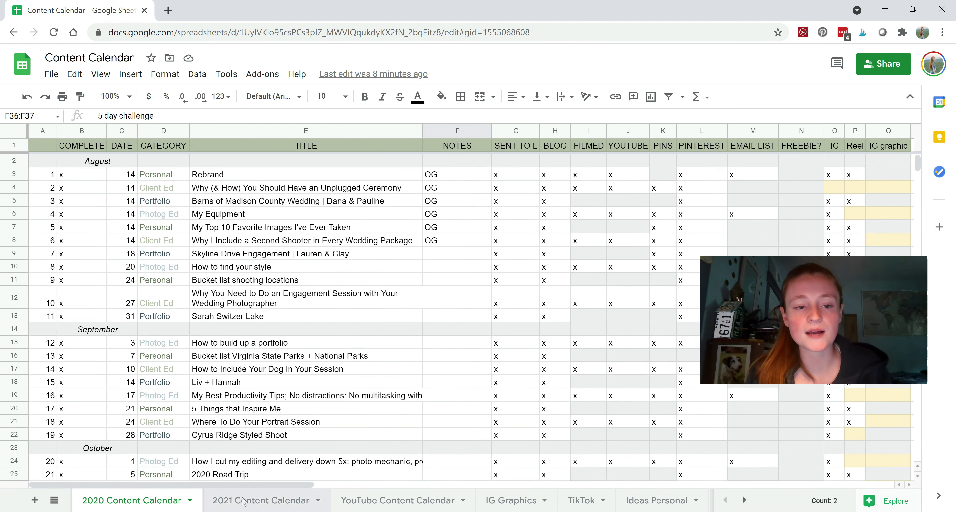
pyautogui.scroll(-9, 219, 235)
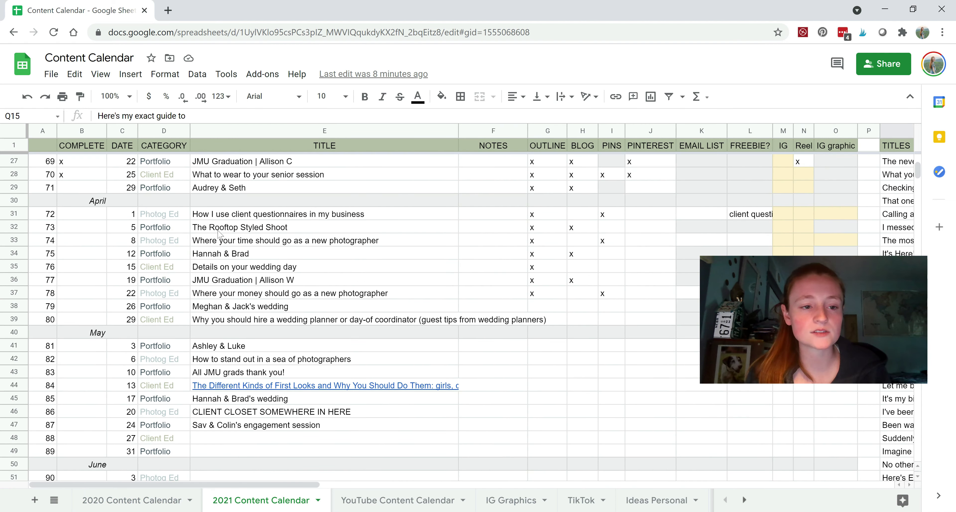
pyautogui.scroll(4, 219, 235)
pyautogui.scroll(-2, 237, 211)
pyautogui.moveTo(242, 292); pyautogui.dragTo(253, 399)
# Step: Highlight May's planned titles in E41:E47 and June's blank title cells in E51:E58
pyautogui.scroll(-2, 253, 375)
pyautogui.click(254, 347)
pyautogui.moveTo(254, 351); pyautogui.dragTo(245, 426)
pyautogui.scroll(-4, 245, 408)
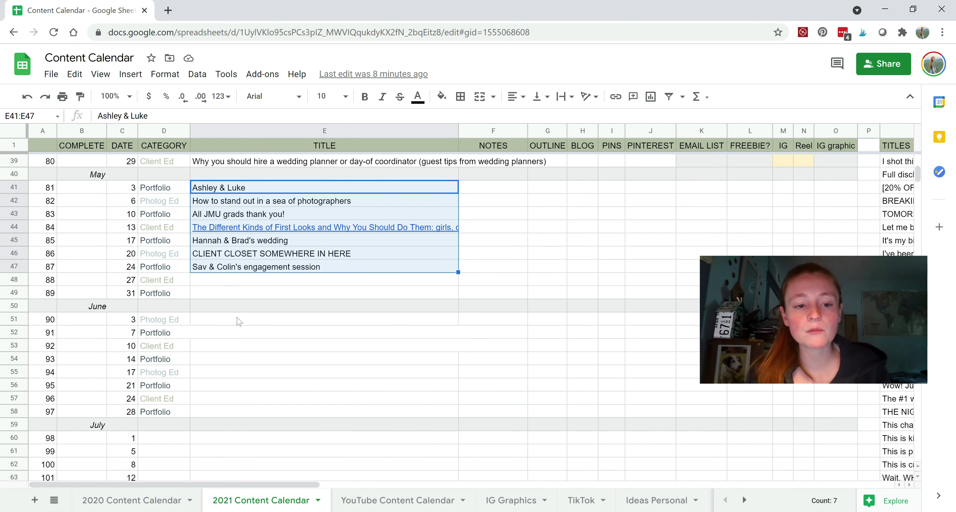
pyautogui.moveTo(239, 322); pyautogui.dragTo(252, 412)
pyautogui.scroll(-2, 252, 412)
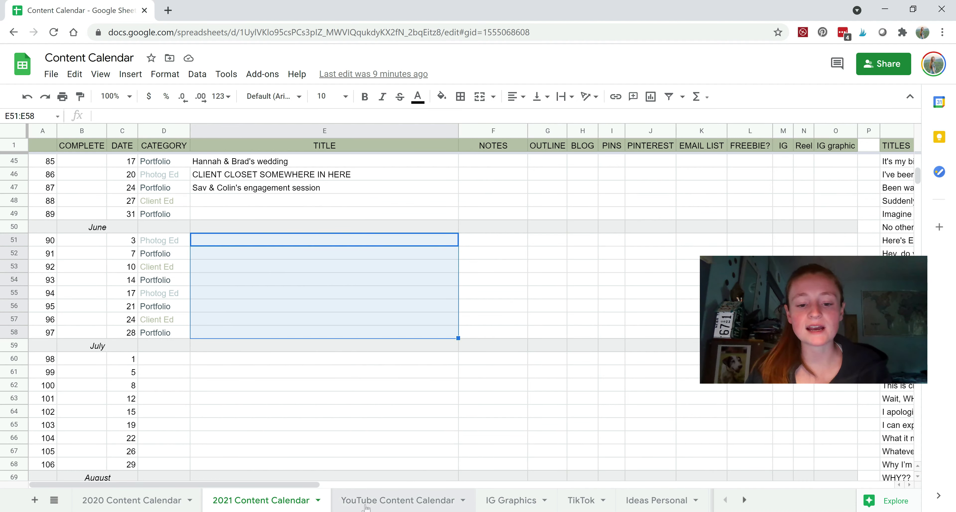
# Step: Open the YouTube Content Calendar and highlight headers G1:N1, March's tracking cells and G8:G13, and select the title in E8
pyautogui.click(388, 504)
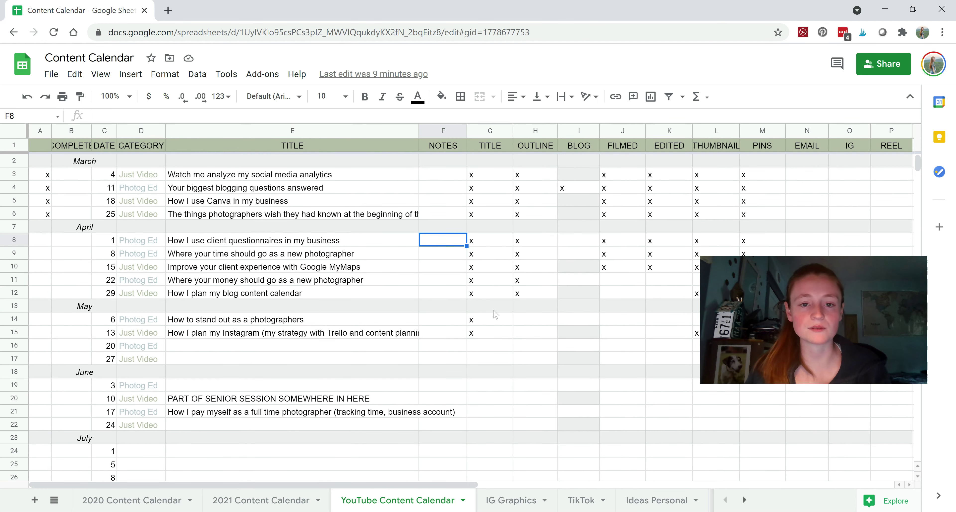
pyautogui.moveTo(492, 146); pyautogui.dragTo(804, 151)
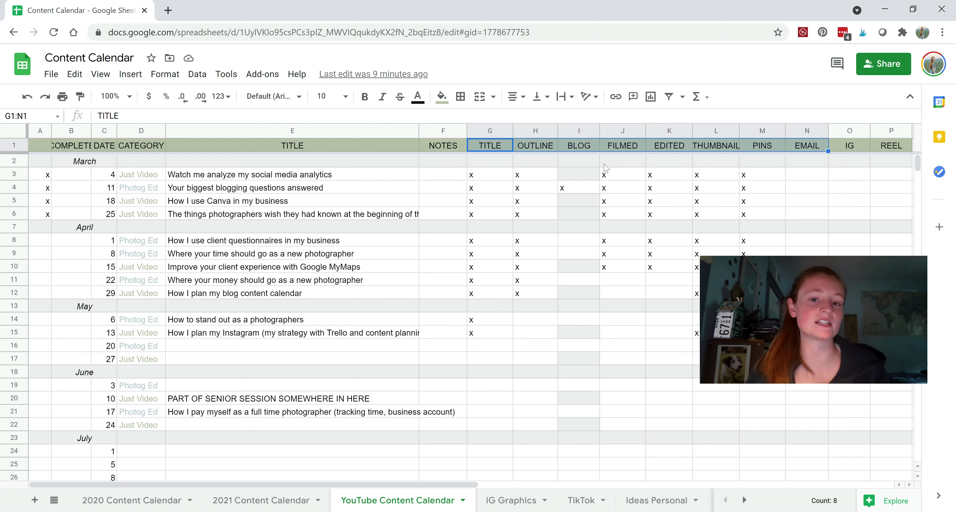
pyautogui.moveTo(483, 174); pyautogui.dragTo(520, 203)
pyautogui.moveTo(507, 244); pyautogui.dragTo(497, 307)
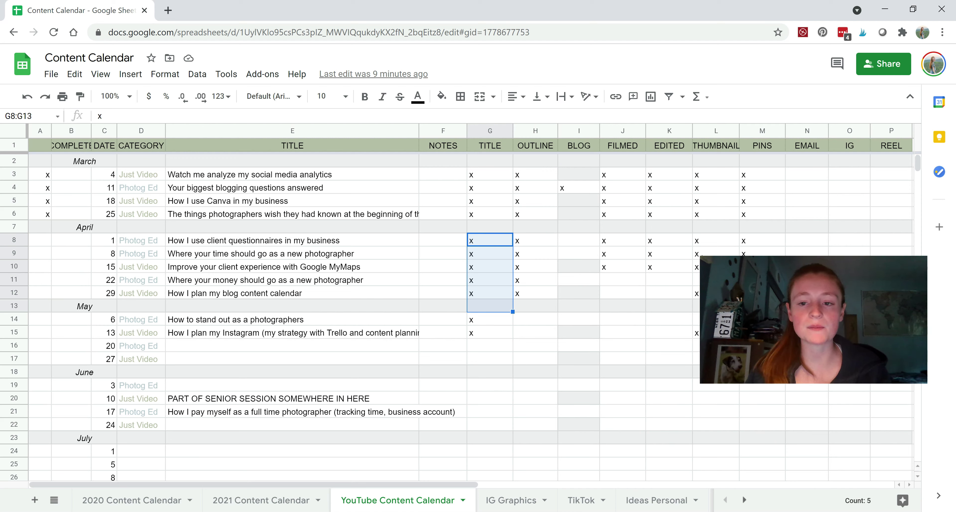
pyautogui.click(356, 245)
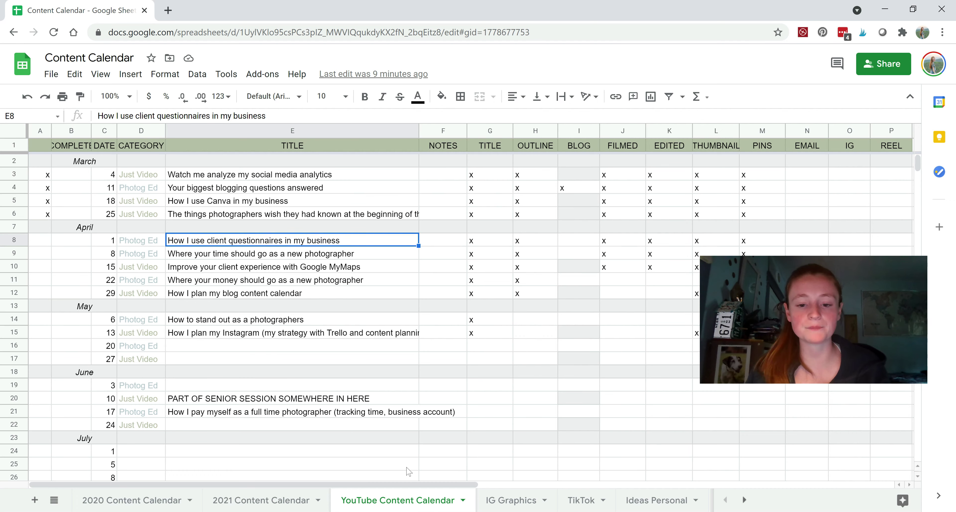
# Step: View the IG Graphics and Ideas Personal sheets and look through the names of the other idea sheets
pyautogui.click(505, 500)
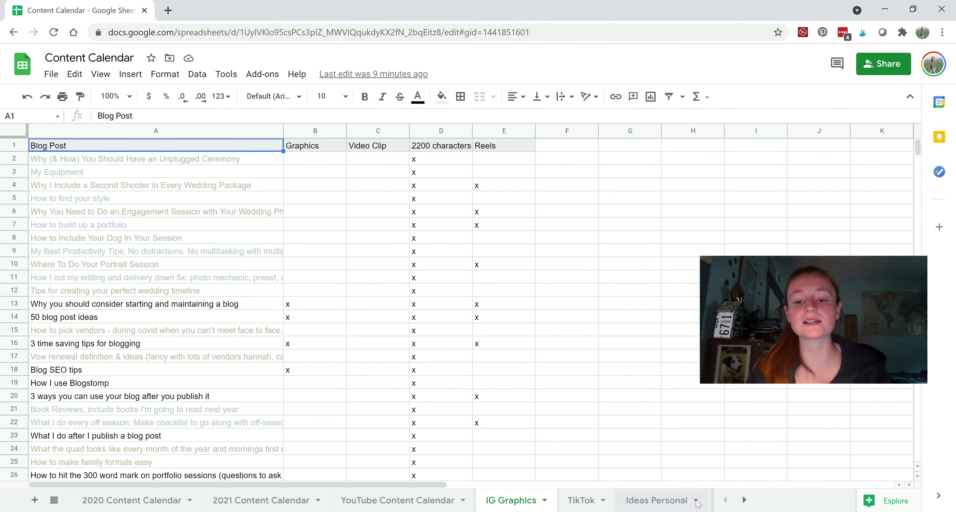
pyautogui.click(668, 501)
pyautogui.hscroll(8, 669, 503)
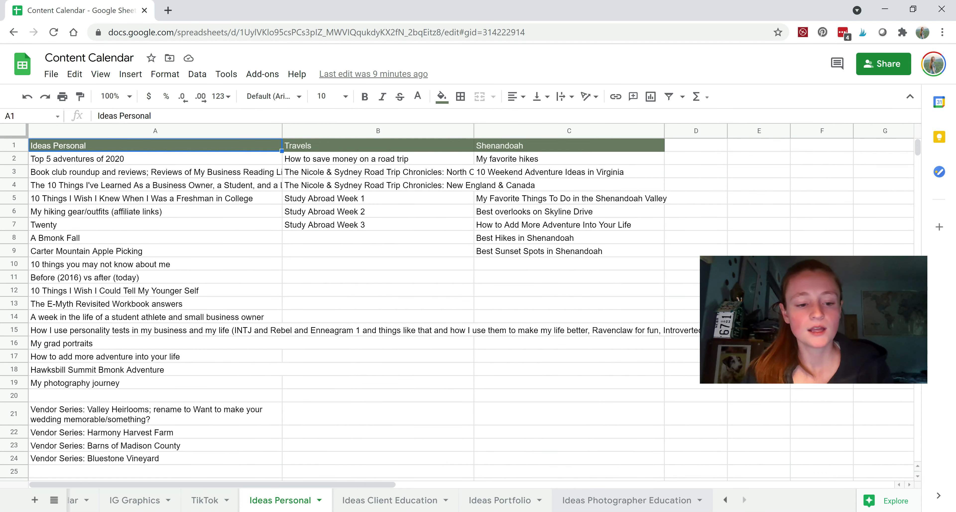
pyautogui.hscroll(-8, 187, 507)
# Step: Return to the 2021 Content Calendar and highlight June's categories in D52:D55
pyautogui.click(188, 507)
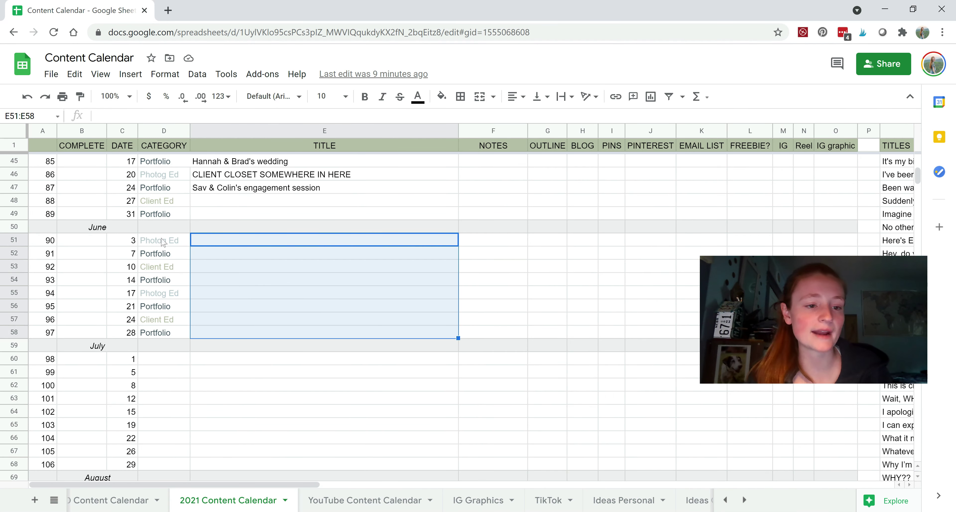
pyautogui.moveTo(175, 256); pyautogui.dragTo(162, 296)
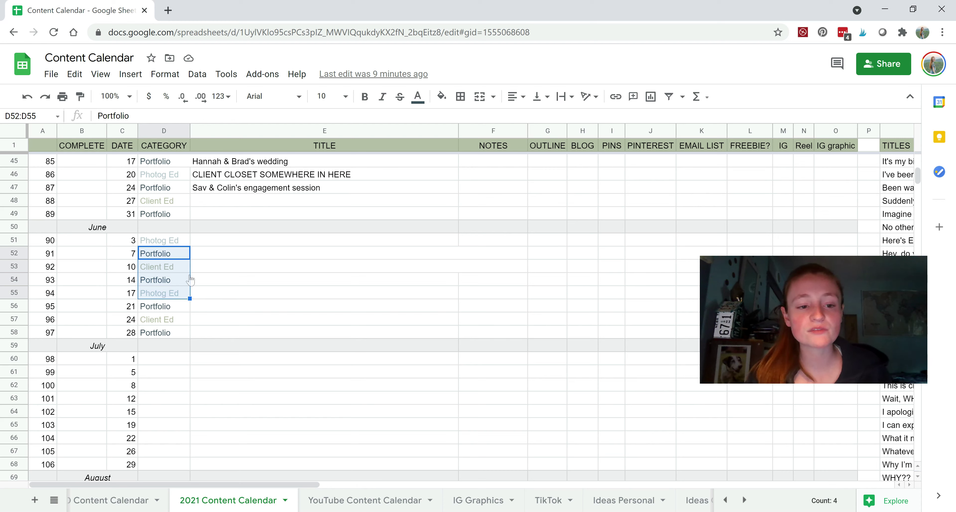
# Step: Open the Ideas Personal sheet, highlight ideas in its three columns including C2:C8, and select the Ideas Personal and Travels headers
pyautogui.scroll(-3, 455, 500)
pyautogui.scroll(-2, 455, 500)
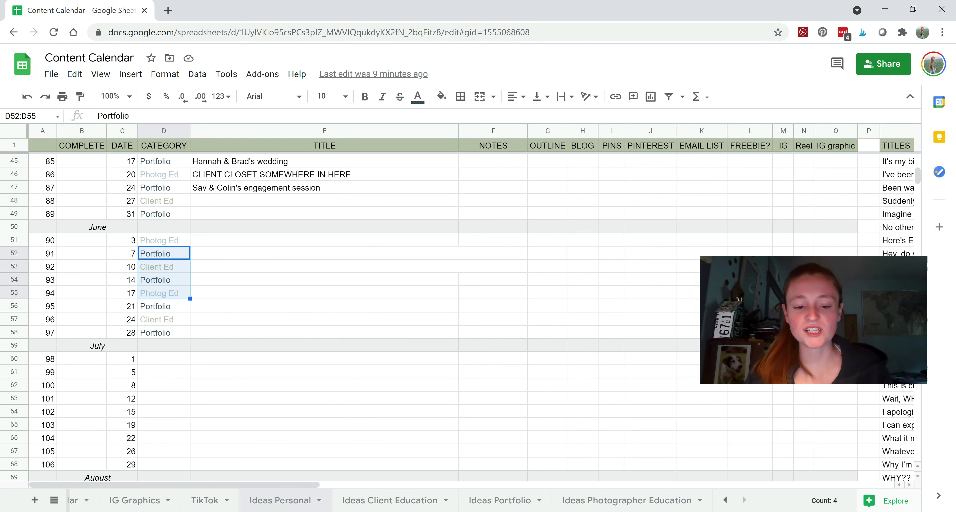
pyautogui.click(277, 501)
pyautogui.moveTo(148, 161); pyautogui.dragTo(170, 399)
pyautogui.moveTo(368, 166); pyautogui.dragTo(371, 225)
pyautogui.click(487, 160)
pyautogui.moveTo(494, 197); pyautogui.dragTo(498, 240)
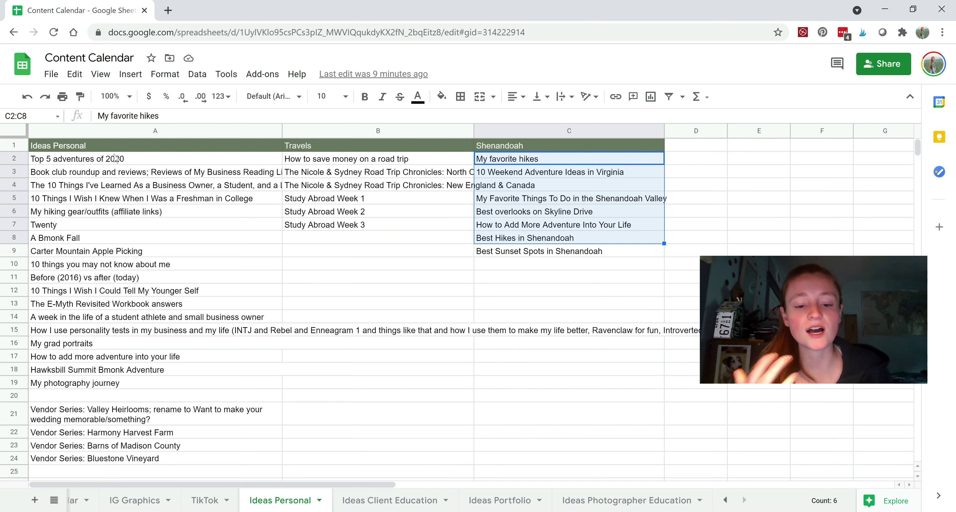
pyautogui.click(212, 147)
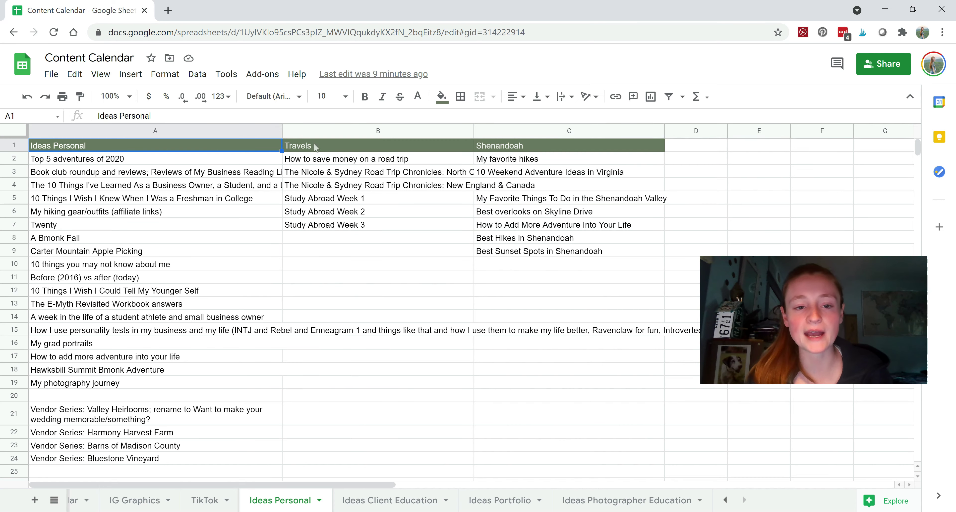
pyautogui.click(315, 149)
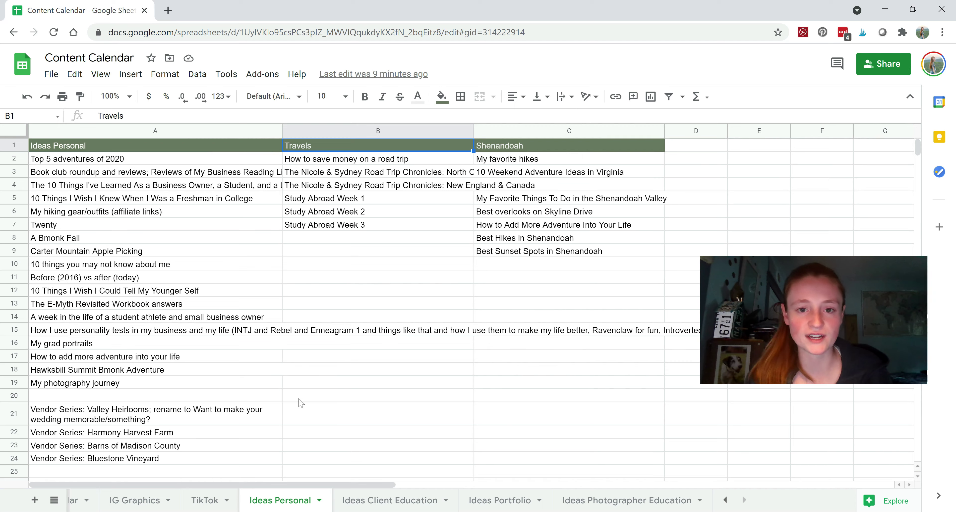
# Step: Highlight wedding ideas A2:A10 in Ideas Client Education, and A10:D22 plus the lower Weddings entries in Ideas Portfolio
pyautogui.click(380, 501)
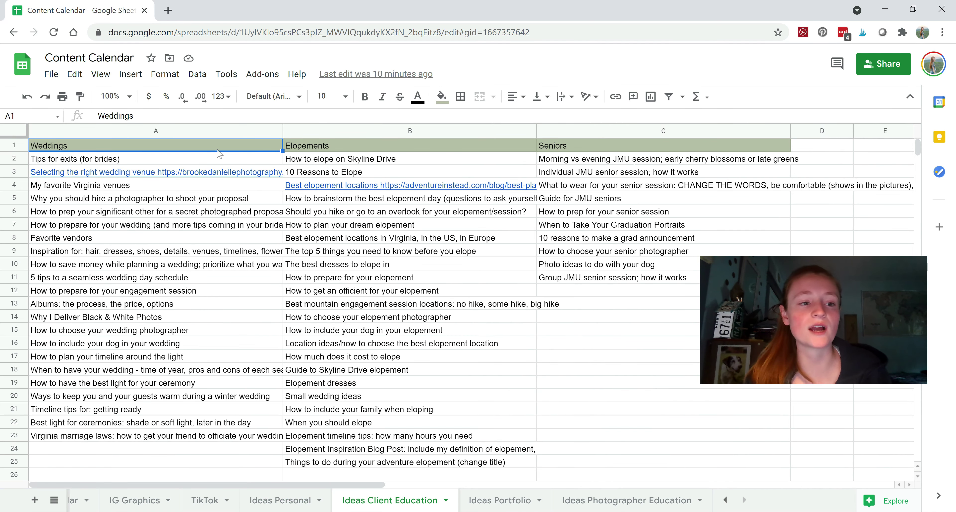
pyautogui.moveTo(158, 163); pyautogui.dragTo(160, 266)
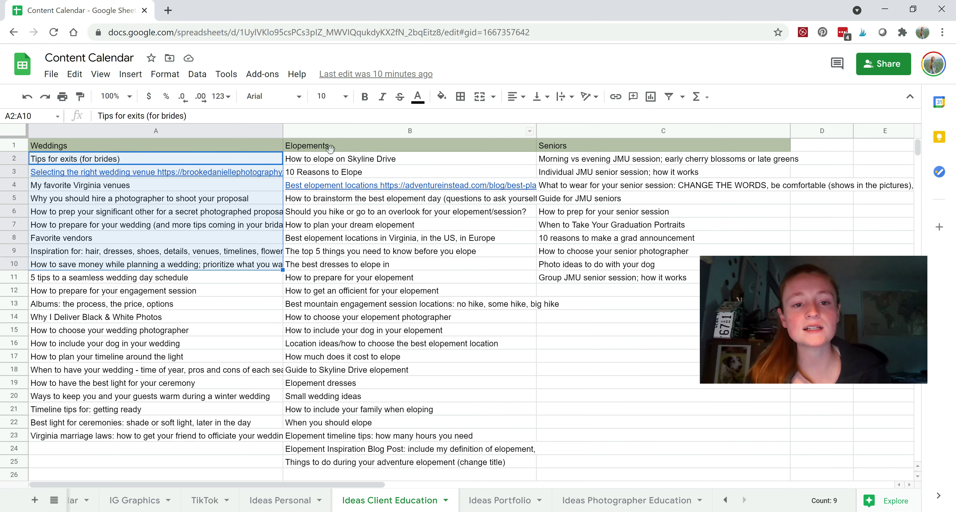
pyautogui.click(499, 501)
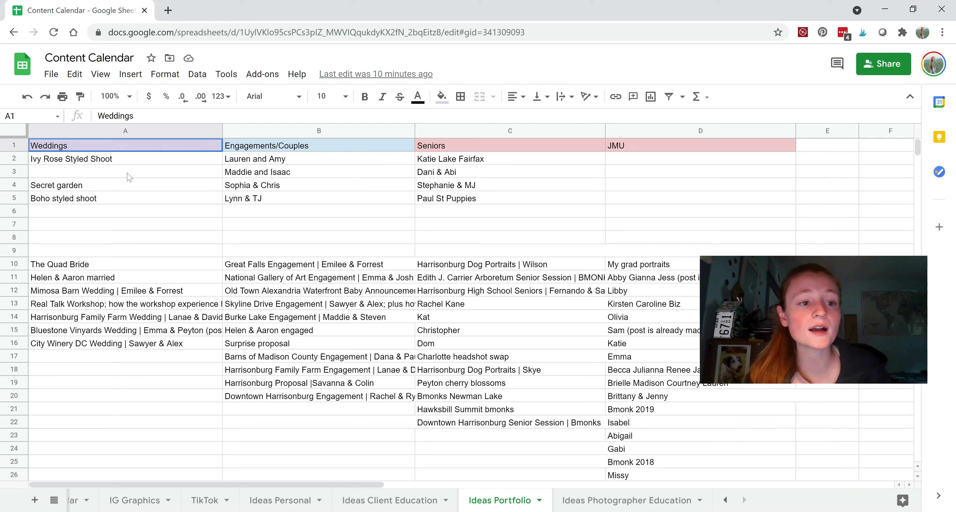
pyautogui.moveTo(137, 266); pyautogui.dragTo(371, 304)
pyautogui.moveTo(568, 338); pyautogui.dragTo(676, 423)
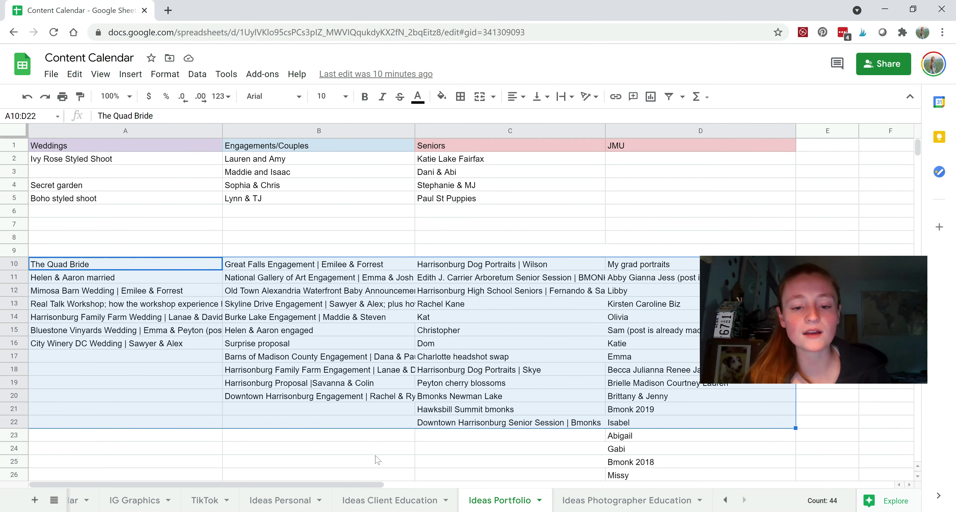
pyautogui.click(306, 436)
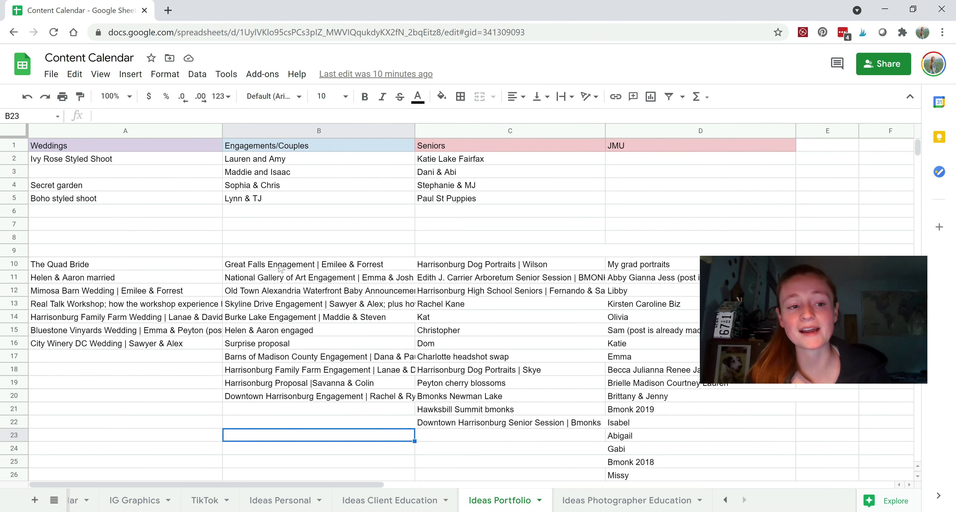
pyautogui.moveTo(90, 258); pyautogui.dragTo(71, 356)
pyautogui.click(74, 359)
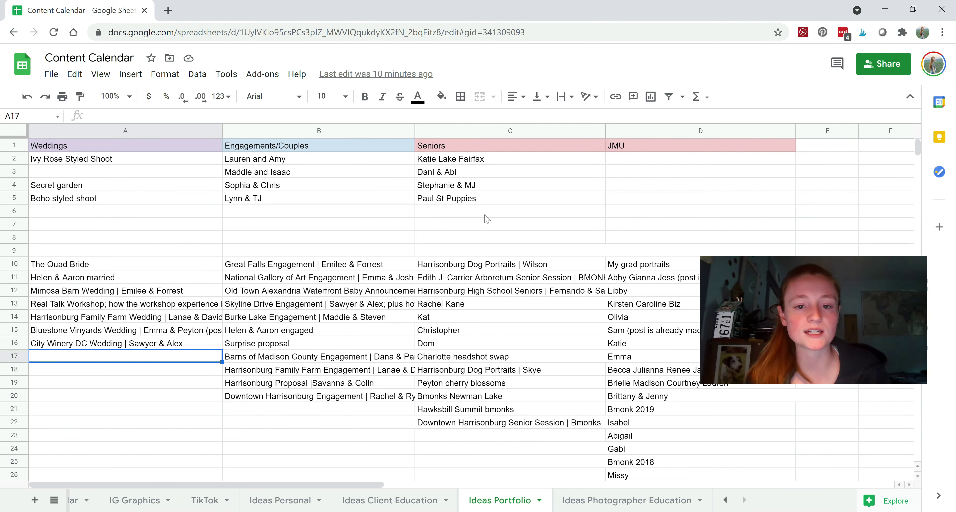
# Step: View the Ideas Photographer Education sheet's idea columns and open the YouTube Content Calendar
pyautogui.click(595, 505)
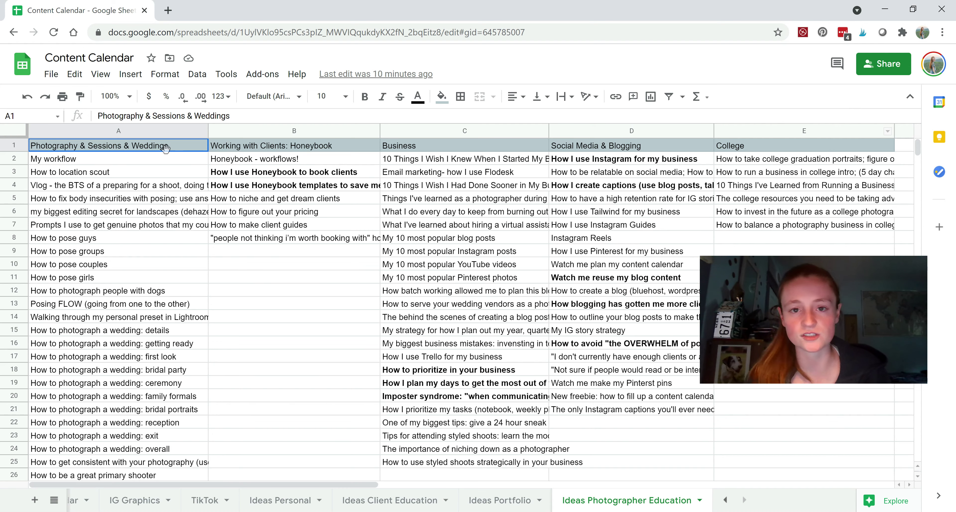
pyautogui.scroll(3, 297, 498)
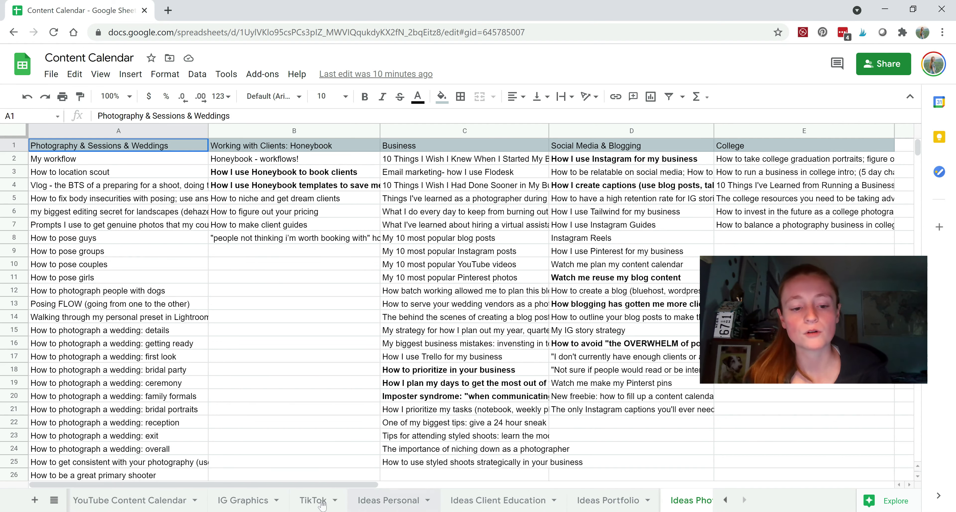
pyautogui.click(191, 494)
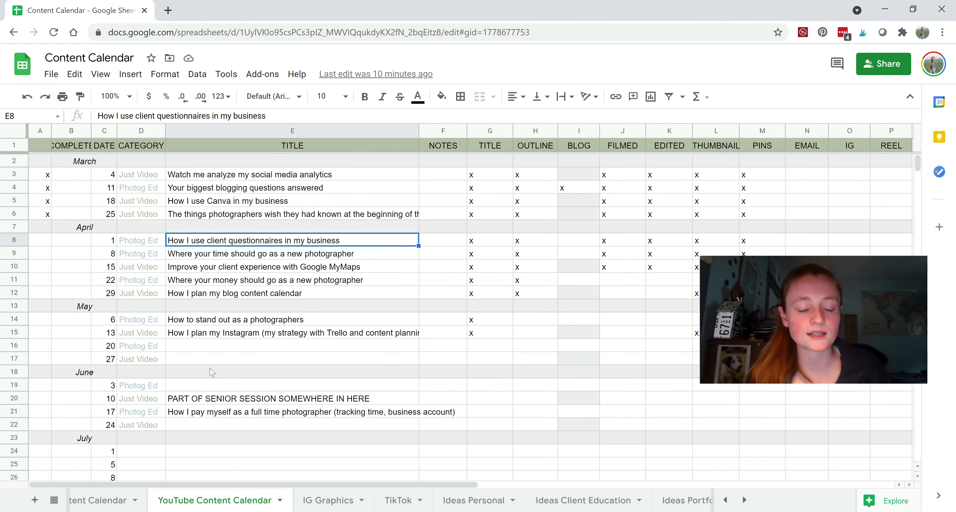
# Step: Return to the 2021 Content Calendar and point out June's first row and its Portfolio categories in D52, D54, D56 and D58
pyautogui.scroll(2, 157, 503)
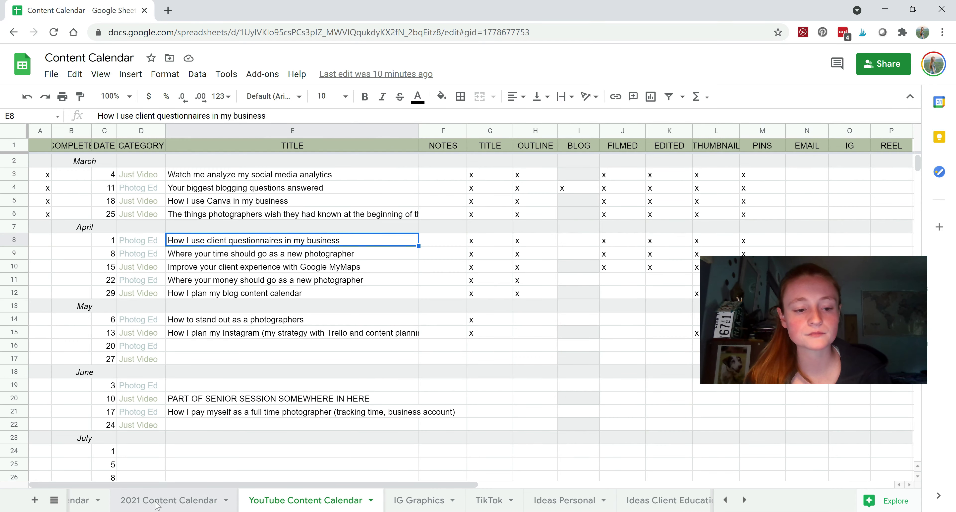
pyautogui.click(159, 500)
pyautogui.click(199, 241)
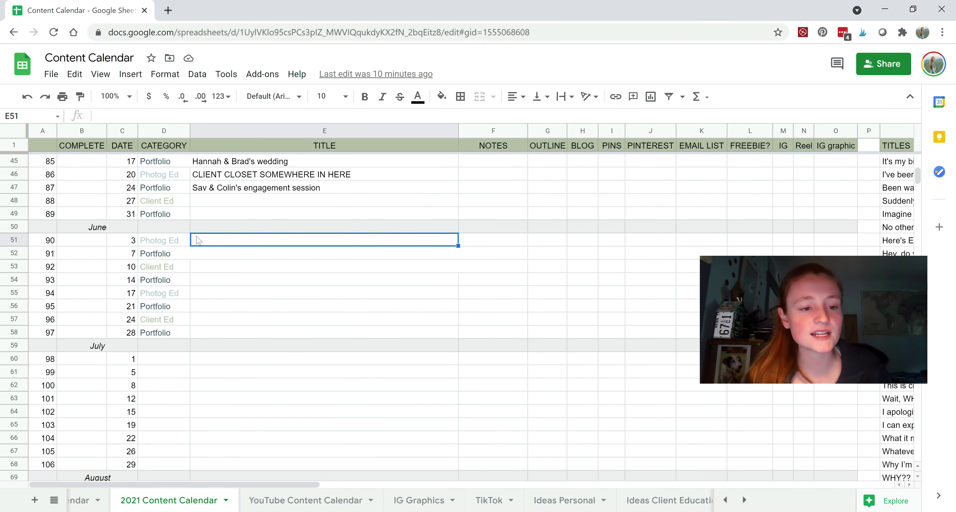
pyautogui.click(181, 242)
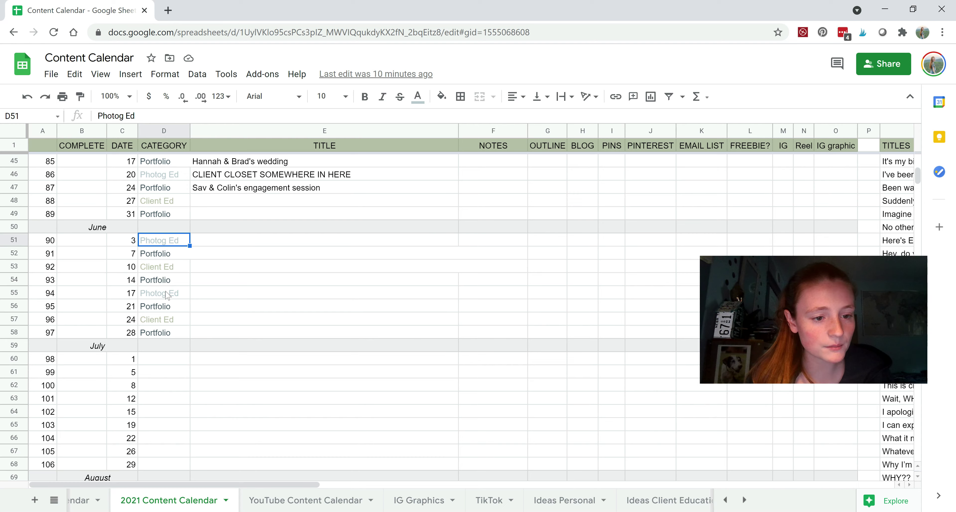
pyautogui.click(173, 256)
pyautogui.click(165, 281)
pyautogui.click(163, 308)
pyautogui.click(155, 334)
pyautogui.scroll(2, 156, 336)
pyautogui.scroll(-1, 156, 336)
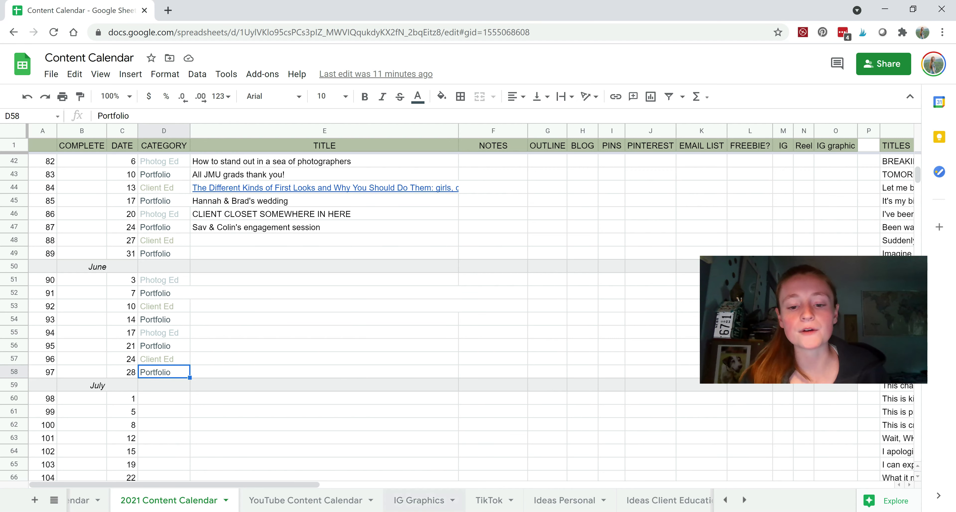
# Step: Copy "Secret garden" from A4 of Ideas Portfolio into the June 7 title cell E52 of the 2021 Content Calendar
pyautogui.scroll(-2, 551, 499)
pyautogui.scroll(-3, 551, 500)
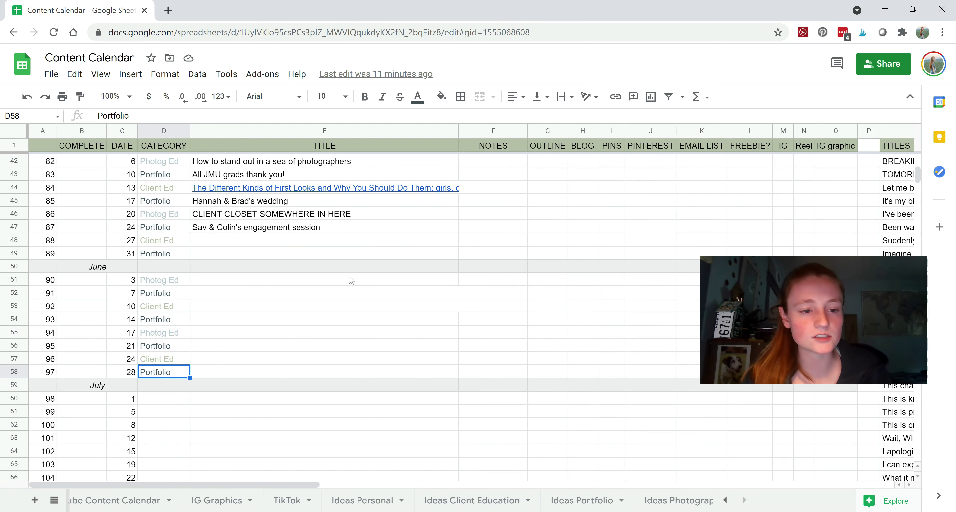
pyautogui.click(298, 295)
pyautogui.click(587, 501)
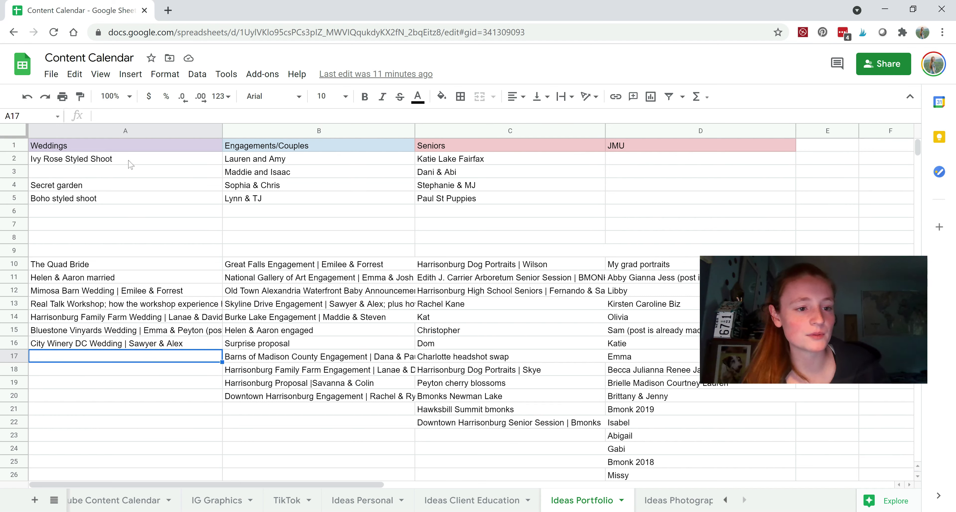
pyautogui.click(111, 188)
pyautogui.hotkey('ctrl', 'c')
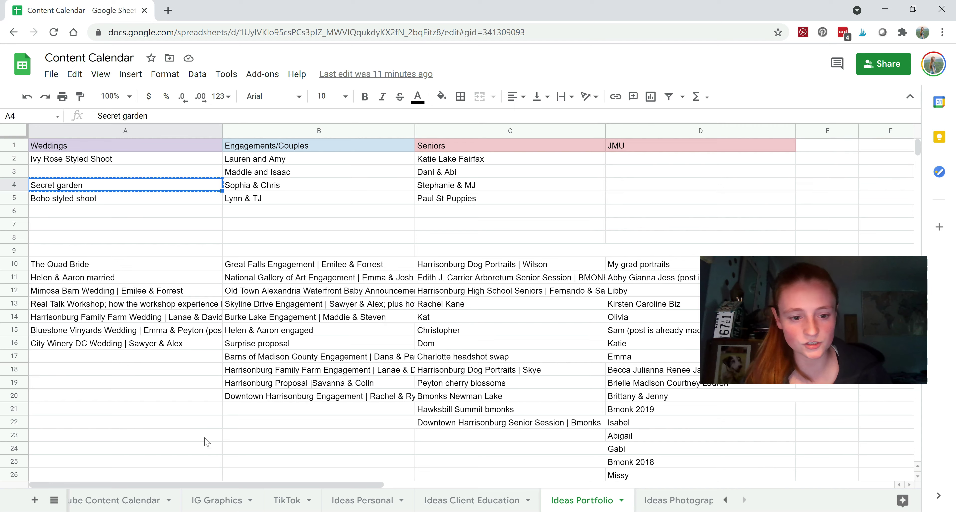
pyautogui.scroll(3, 183, 503)
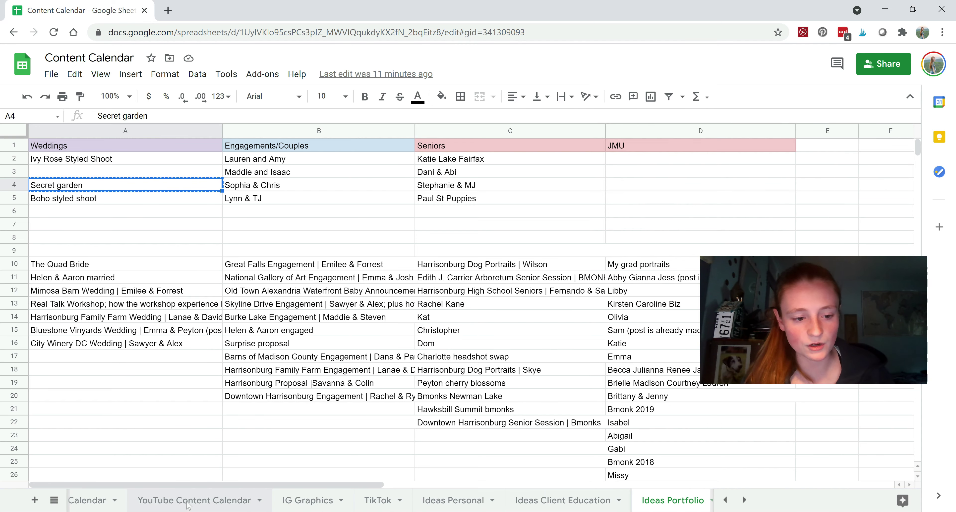
pyautogui.scroll(2, 189, 505)
pyautogui.click(169, 501)
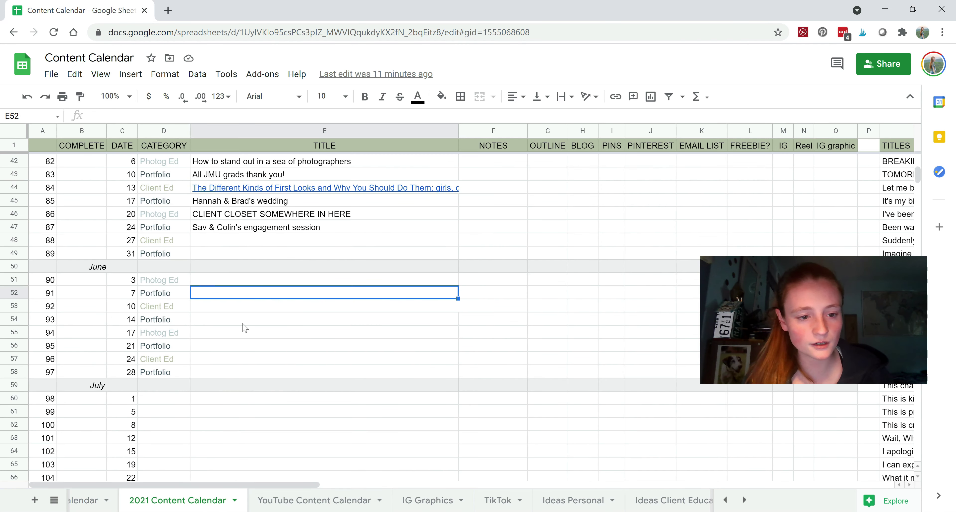
pyautogui.hotkey('ctrl', 'v')
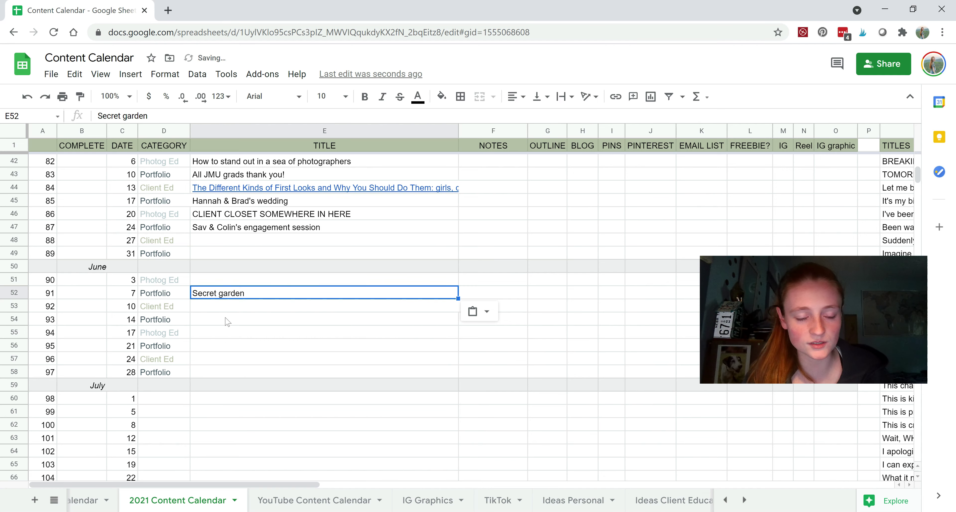
# Step: Copy the Engagements/Couples entry in B2 of Ideas Portfolio into the June 14 title cell E54 of the 2021 Content Calendar
pyautogui.click(227, 322)
pyautogui.scroll(-2, 556, 501)
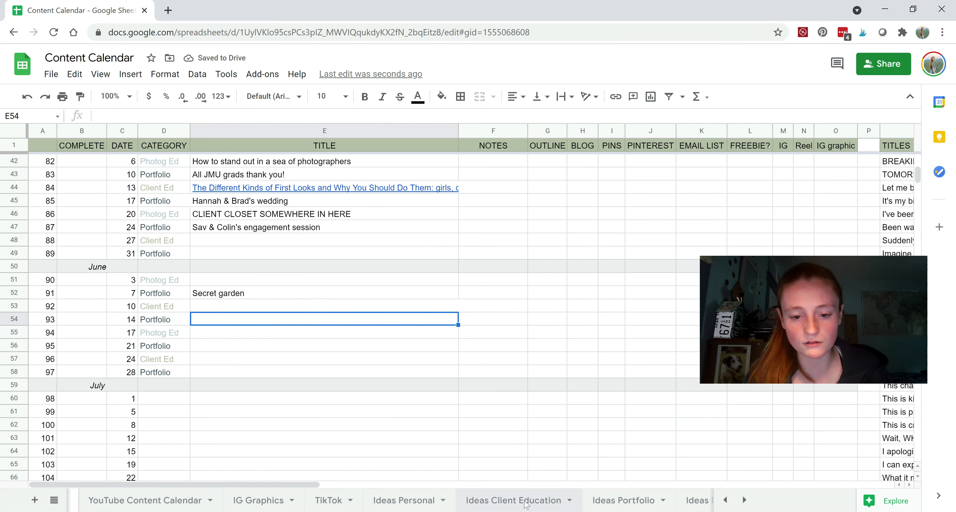
pyautogui.click(624, 501)
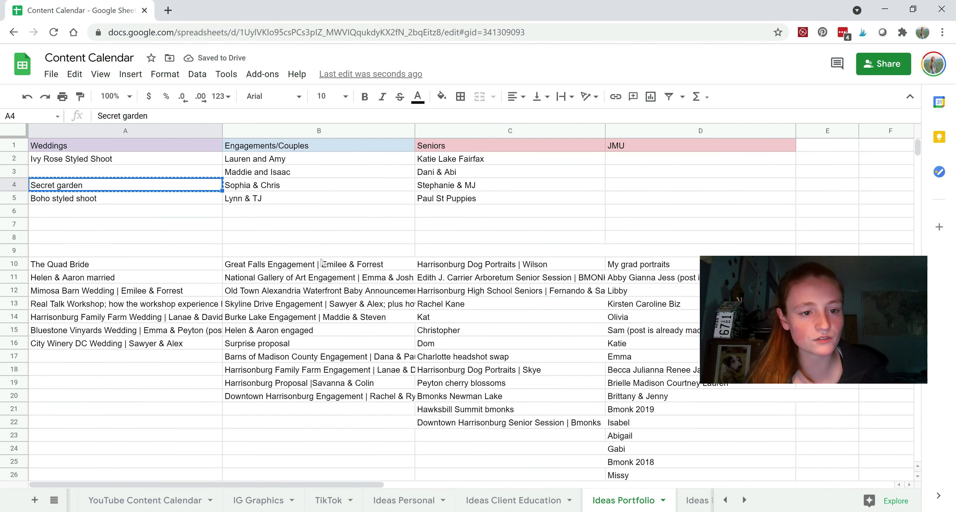
pyautogui.click(293, 160)
pyautogui.hotkey('ctrl', 'c')
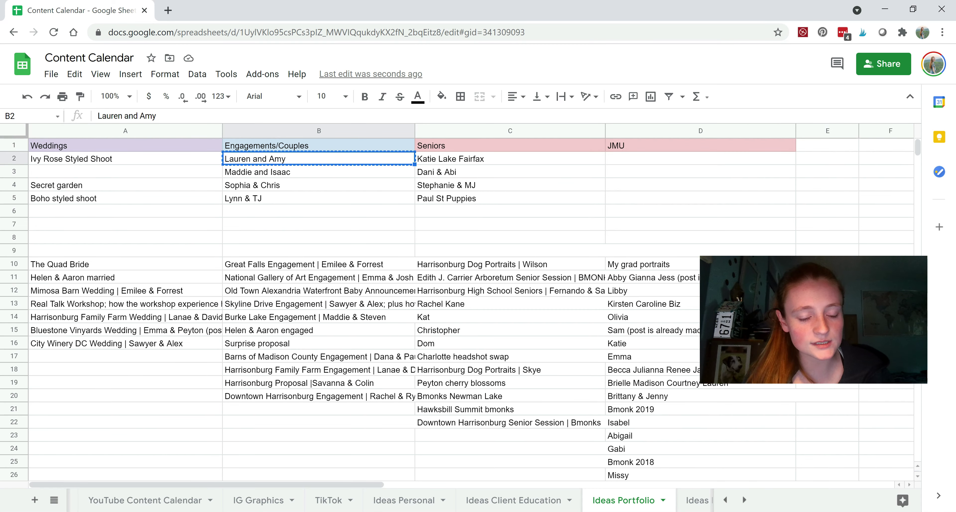
pyautogui.scroll(4, 223, 501)
pyautogui.click(215, 500)
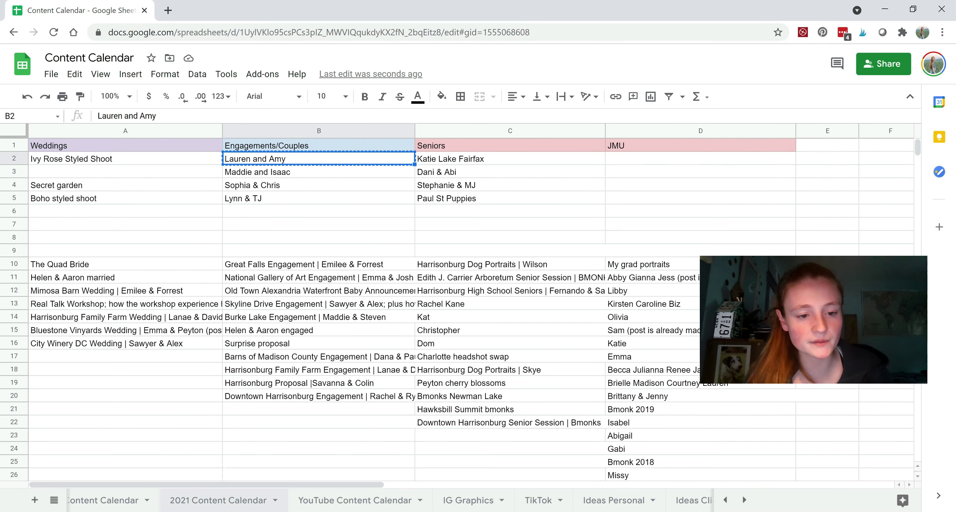
pyautogui.hotkey('ctrl', 'v')
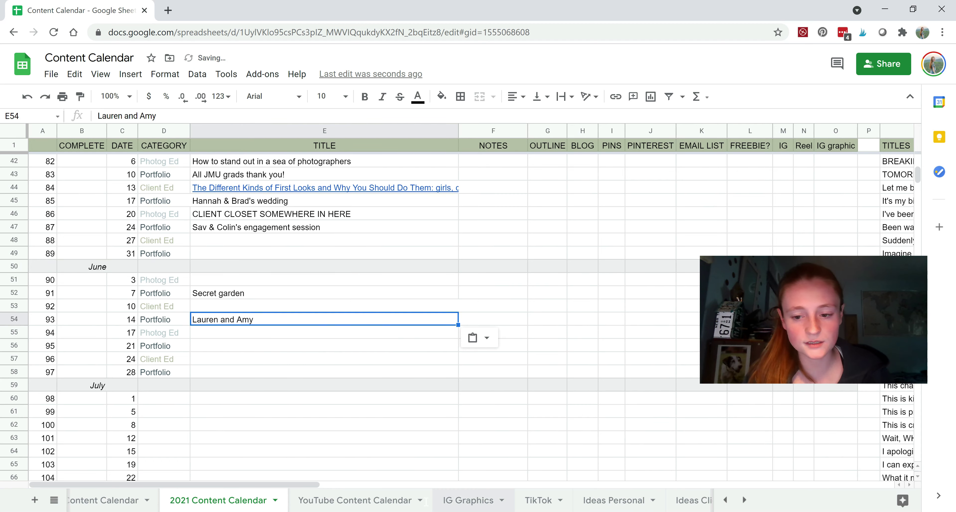
# Step: Copy the Seniors entry in C2 of Ideas Portfolio into the June 21 title cell E56 of the 2021 Content Calendar
pyautogui.scroll(-3, 608, 500)
pyautogui.click(608, 499)
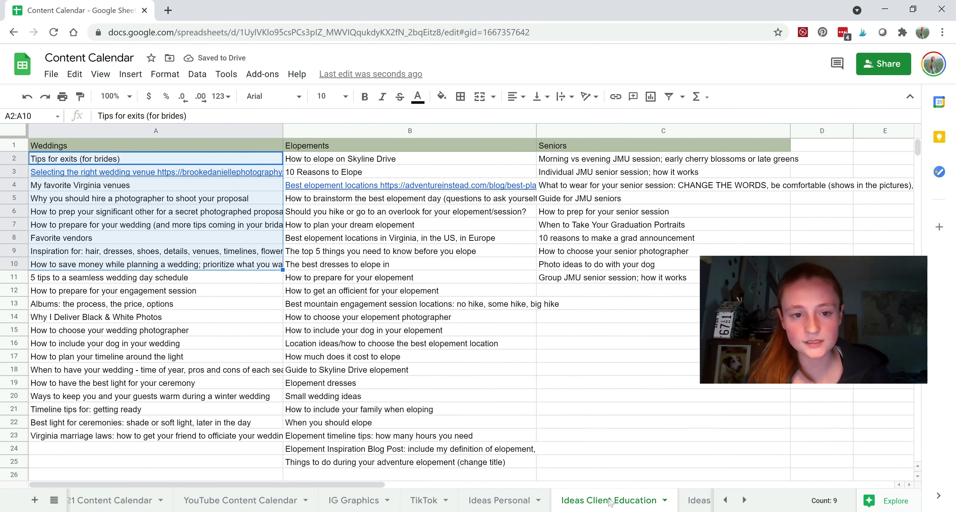
pyautogui.click(502, 502)
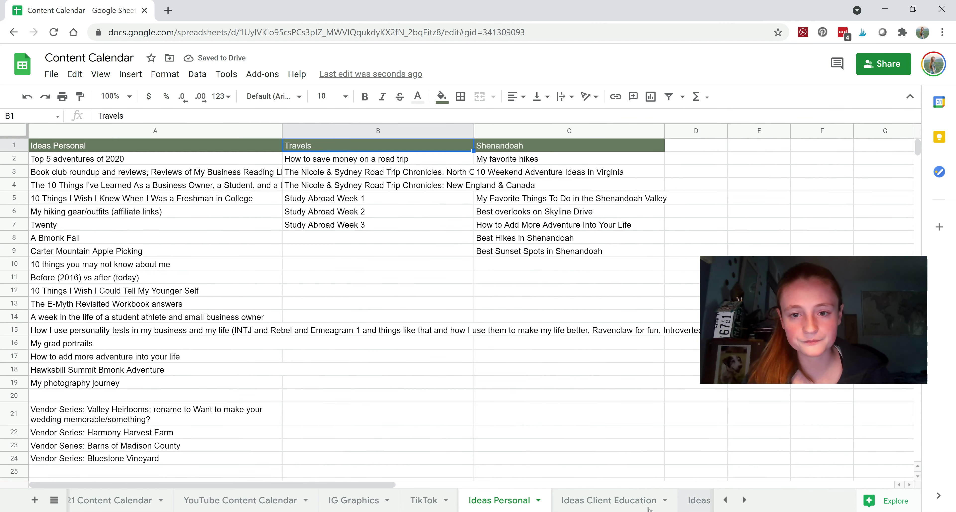
pyautogui.click(698, 502)
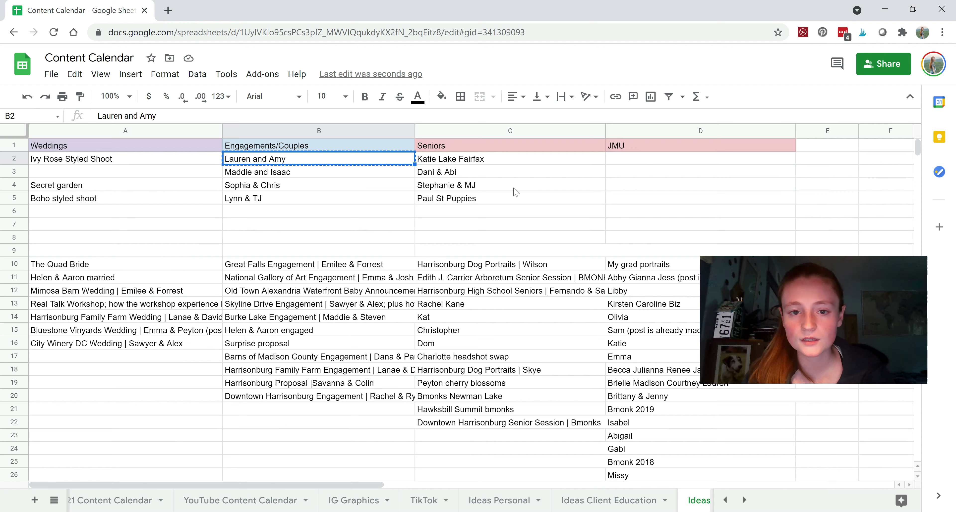
pyautogui.click(502, 163)
pyautogui.hotkey('ctrl', 'c')
pyautogui.scroll(2, 217, 499)
pyautogui.click(219, 501)
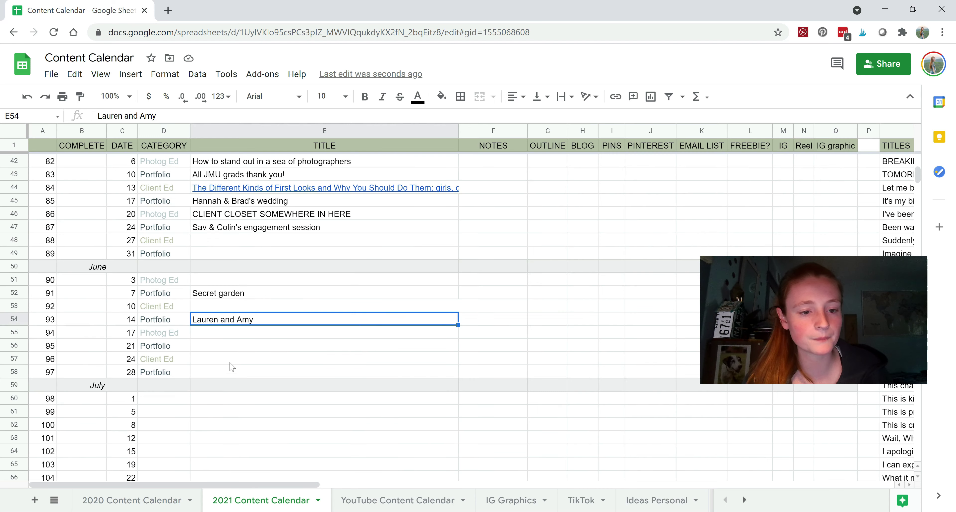
pyautogui.click(222, 347)
pyautogui.hotkey('ctrl', 'v')
pyautogui.hotkey('alt', 'Tab')
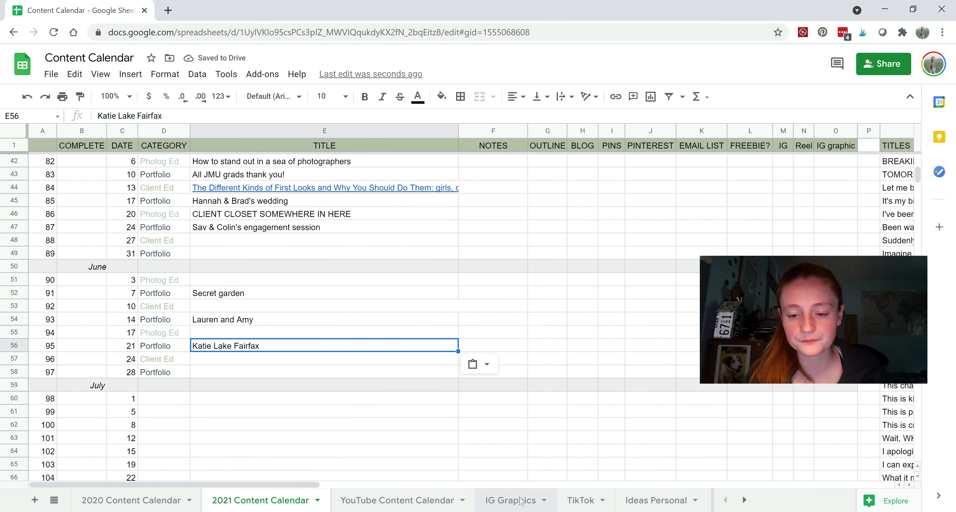
# Step: Copy the Weddings entry in A11 of Ideas Portfolio into the June 28 title cell E58 of the 2021 Content Calendar
pyautogui.scroll(-2, 521, 502)
pyautogui.click(687, 501)
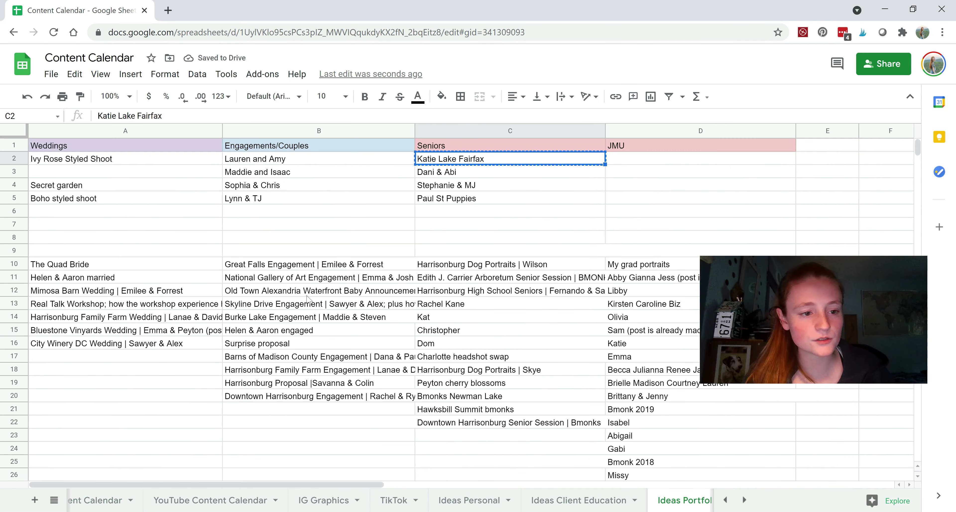
pyautogui.click(103, 278)
pyautogui.hotkey('ctrl', 'c')
pyautogui.hscroll(-5, 211, 505)
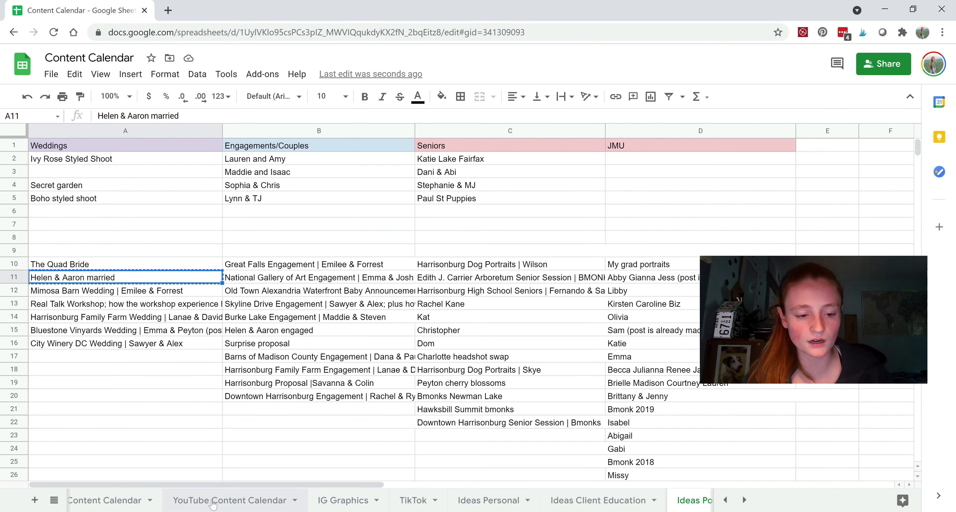
pyautogui.click(270, 503)
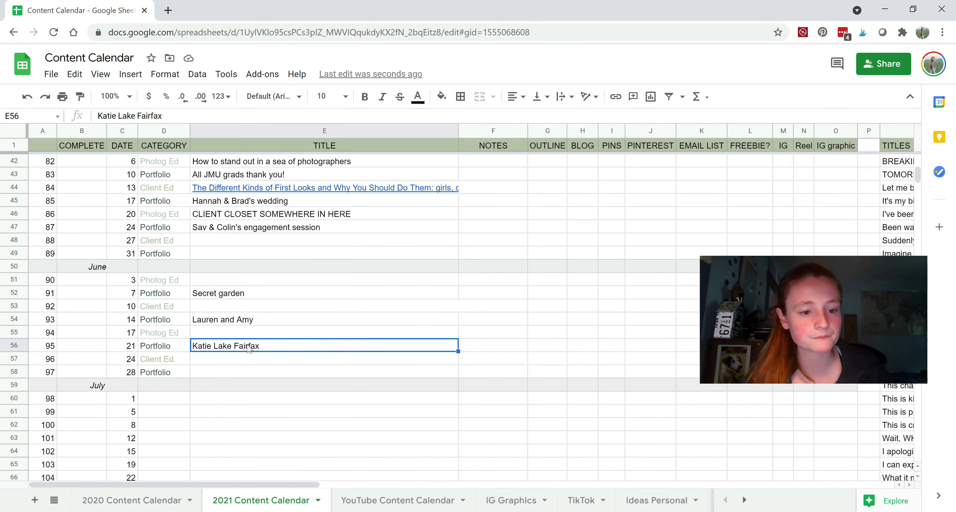
pyautogui.click(237, 373)
pyautogui.hotkey('ctrl', 'v')
pyautogui.click(297, 284)
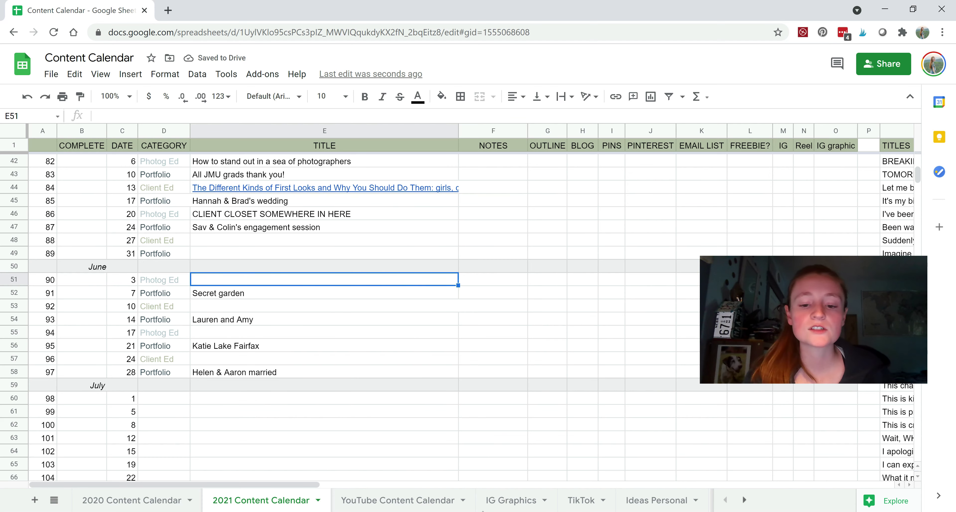
# Step: Delete "Secret garden" from A4 of Ideas Portfolio and undo the deletion
pyautogui.scroll(-2, 527, 499)
pyautogui.scroll(-5, 527, 499)
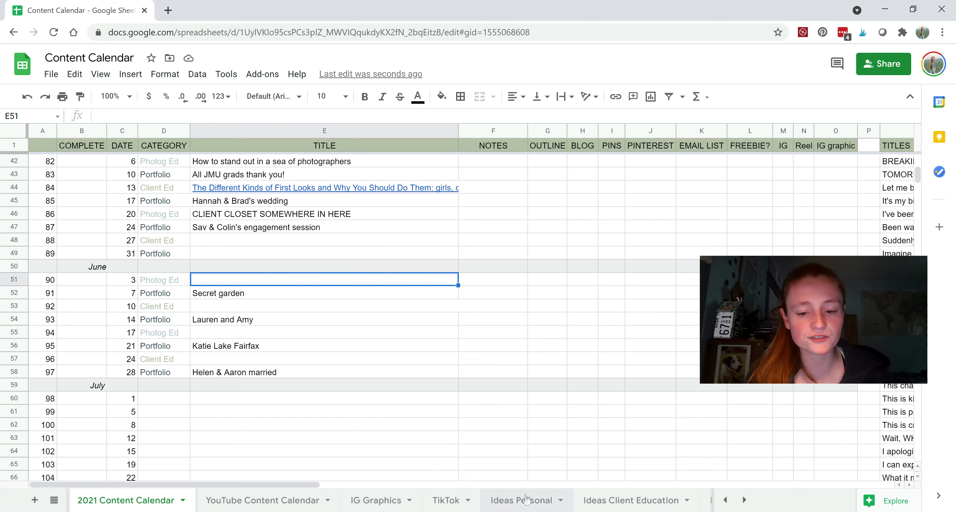
pyautogui.click(505, 503)
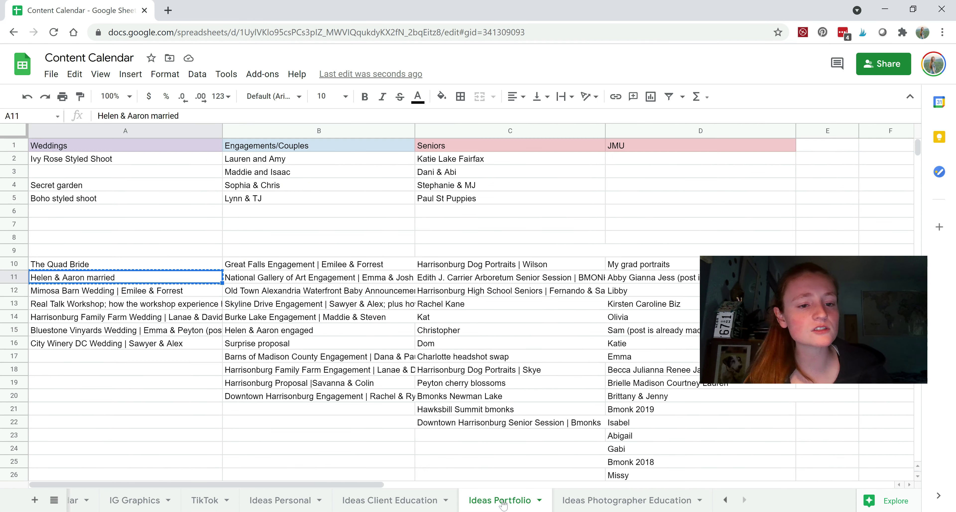
pyautogui.click(110, 189)
pyautogui.press('Delete')
pyautogui.hotkey('ctrl', 'z')
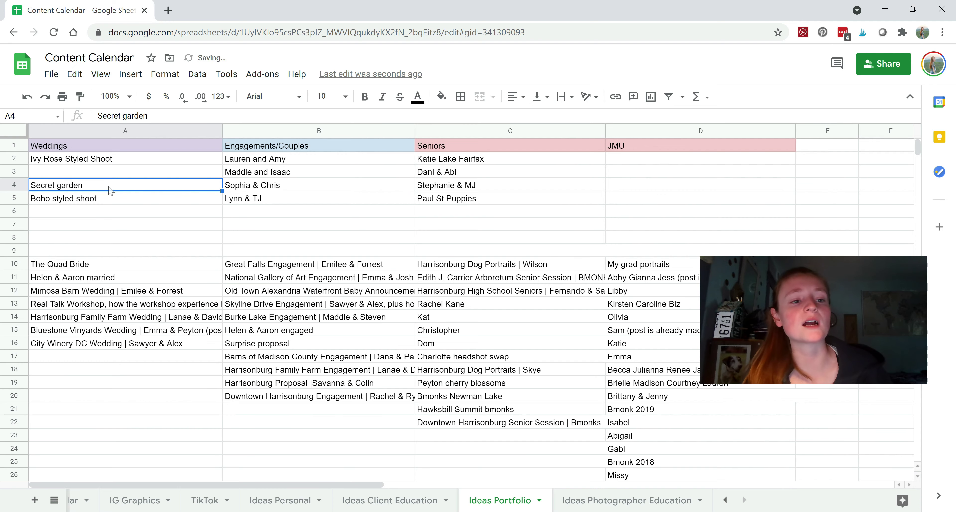
pyautogui.click(126, 203)
pyautogui.click(127, 214)
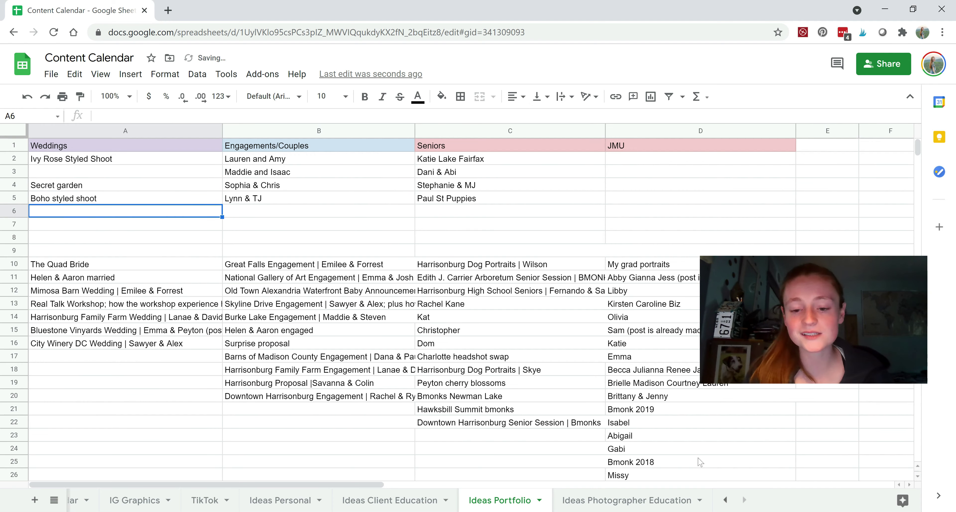
# Step: Copy "How to prioritize in your business" from C18 of Ideas Photographer Education into the June 3 title cell E51 of the 2021 Content Calendar, without bold
pyautogui.click(584, 508)
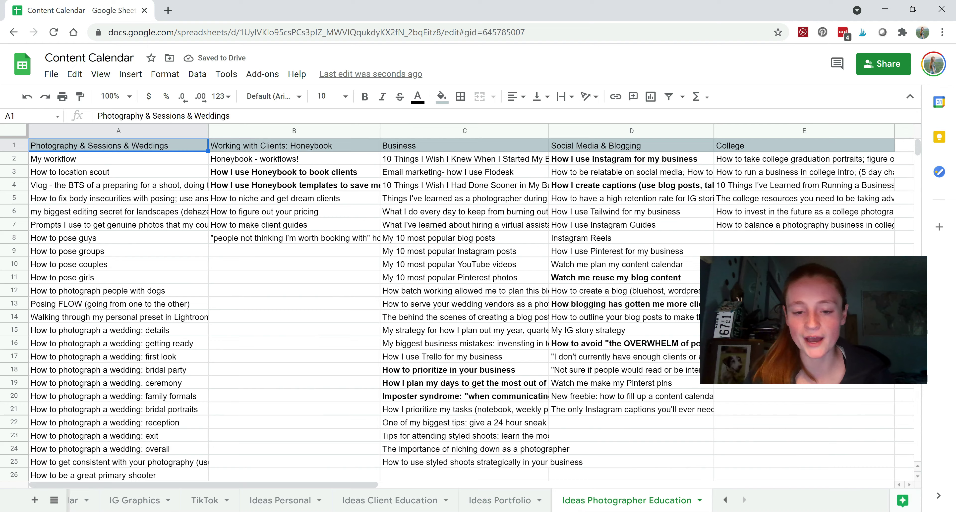
pyautogui.click(190, 164)
pyautogui.moveTo(262, 174); pyautogui.dragTo(259, 187)
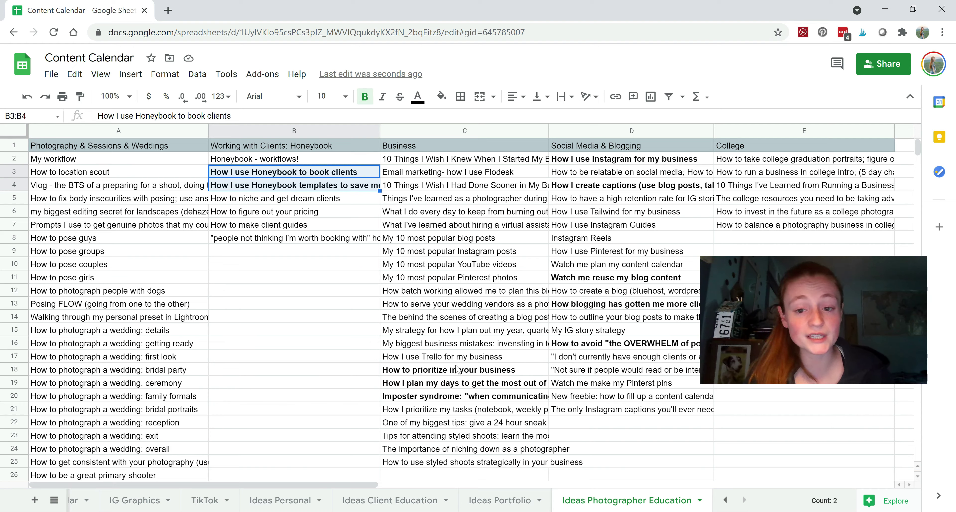
pyautogui.click(444, 373)
pyautogui.hotkey('ctrl', 'c')
pyautogui.scroll(5, 215, 502)
pyautogui.click(216, 505)
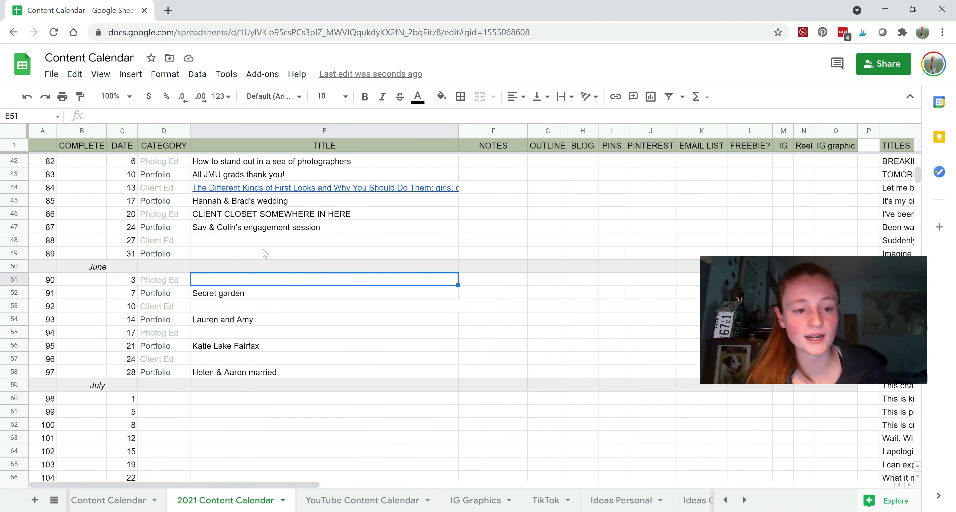
pyautogui.hotkey('ctrl', 'v')
pyautogui.hotkey('ctrl', 'b')
# Step: Copy "Watch me reuse my blog content" from D11 of Ideas Photographer Education into the June 17 title cell E55, without bold
pyautogui.scroll(-5, 556, 504)
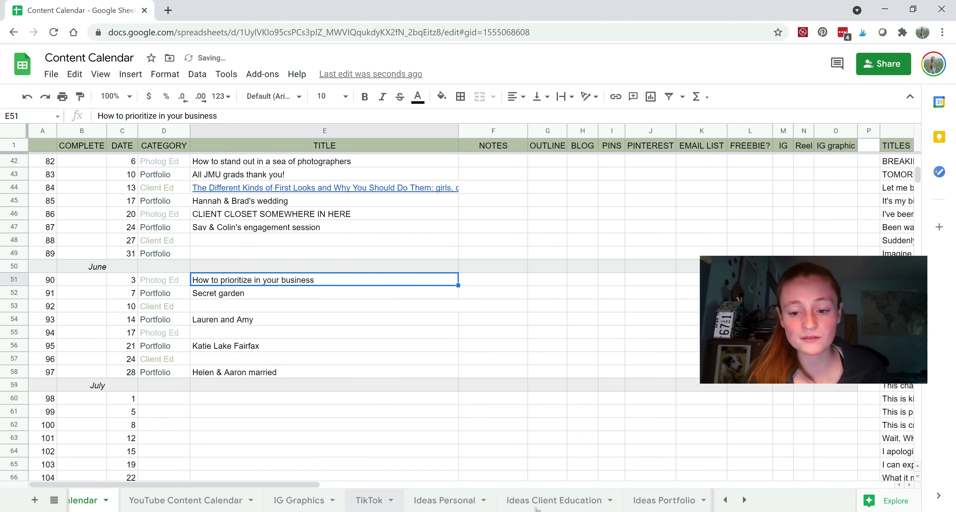
pyautogui.click(618, 505)
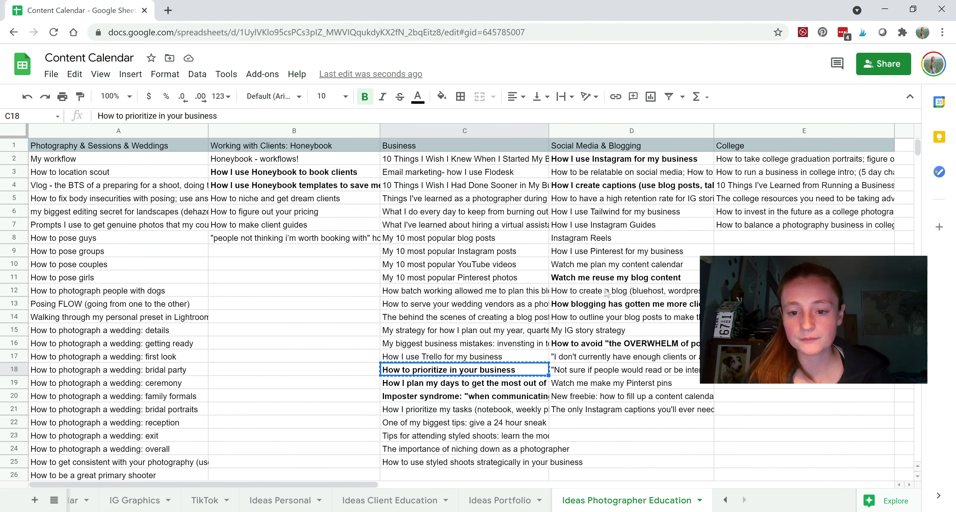
pyautogui.click(606, 279)
pyautogui.hotkey('ctrl', 'c')
pyautogui.scroll(5, 371, 501)
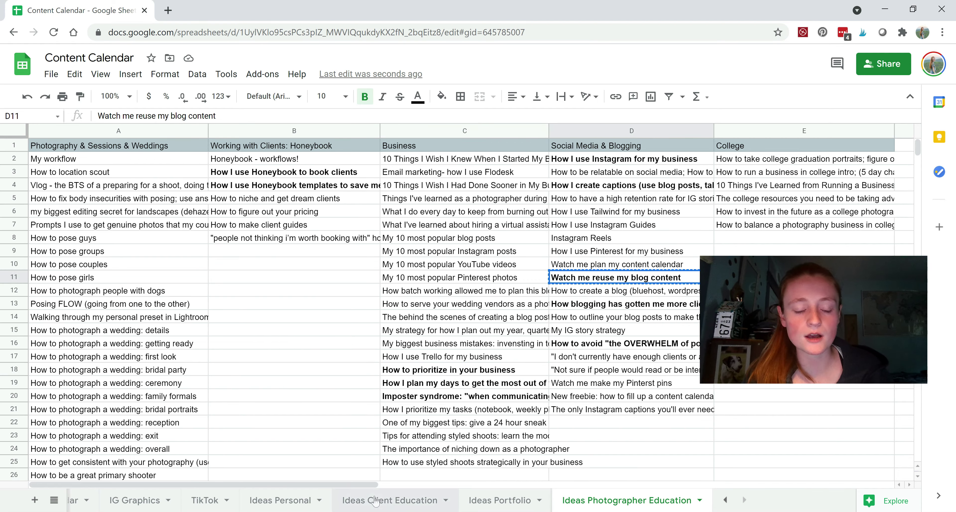
pyautogui.click(164, 502)
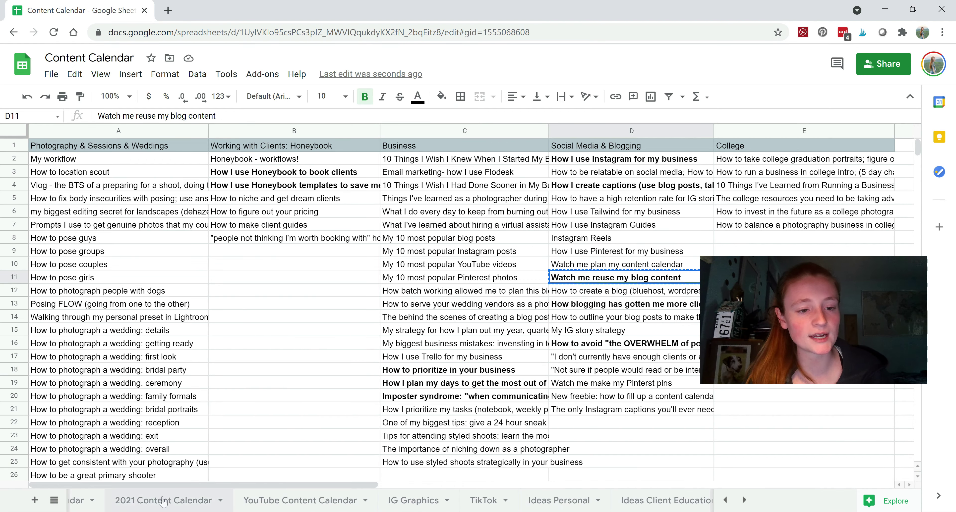
pyautogui.click(216, 338)
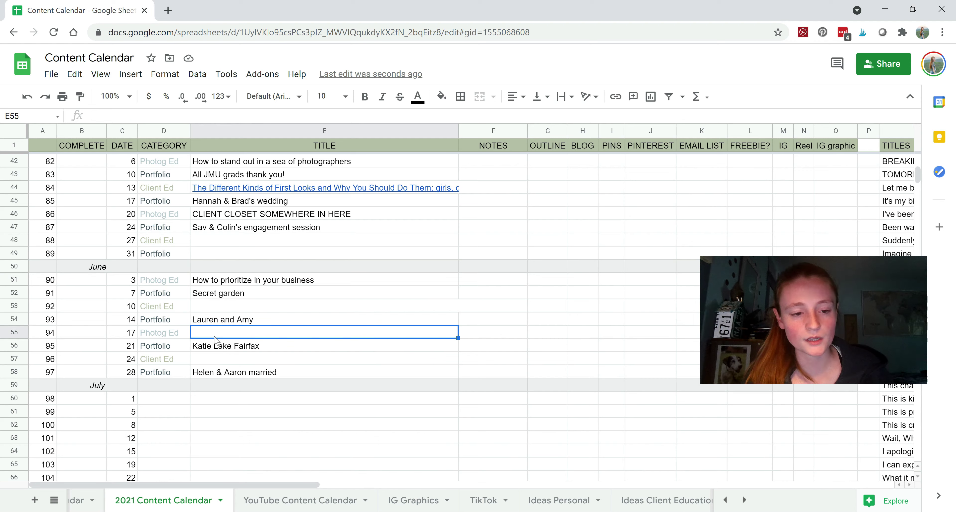
pyautogui.hotkey('ctrl', 'v')
# Step: Copy "The best dresses to elope in" from B10 of Ideas Client Education into the June 10 title cell E53 of the 2021 Content Calendar
pyautogui.click(224, 307)
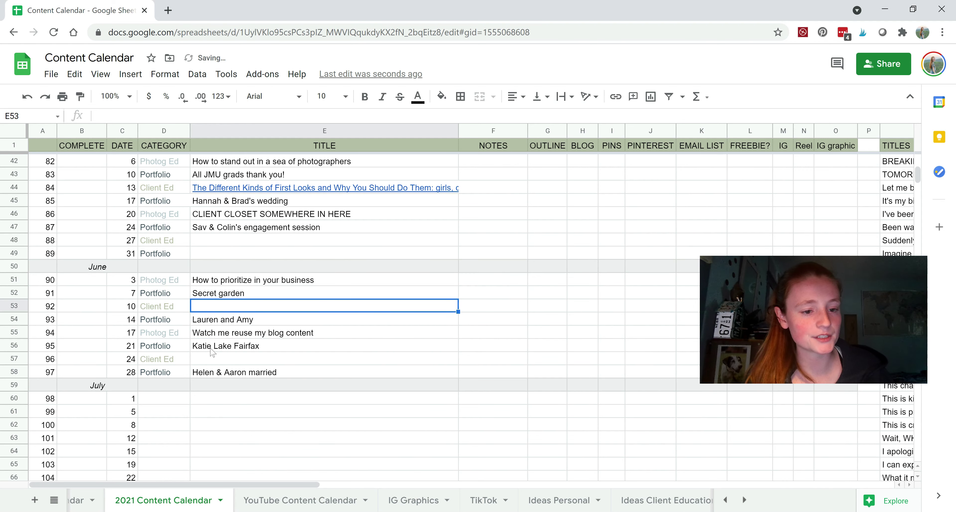
pyautogui.hscroll(3, 556, 503)
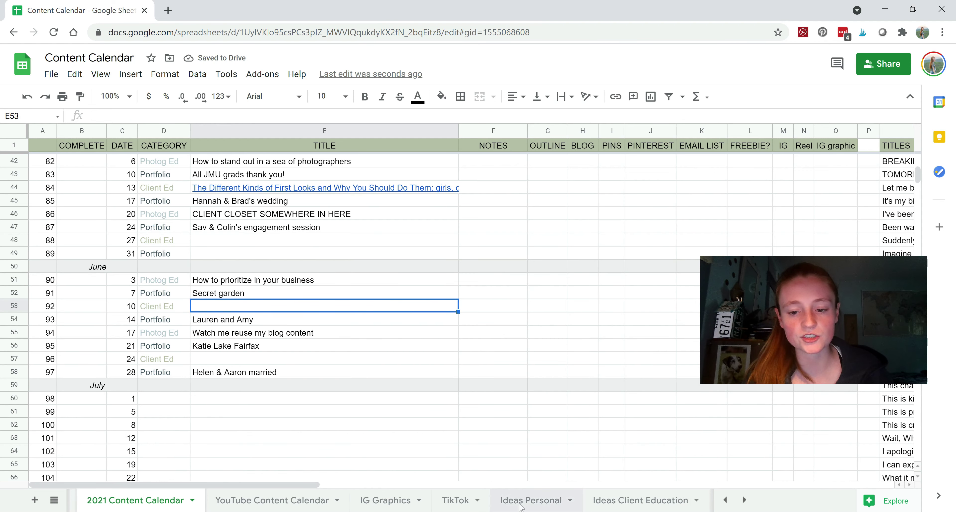
pyautogui.click(565, 502)
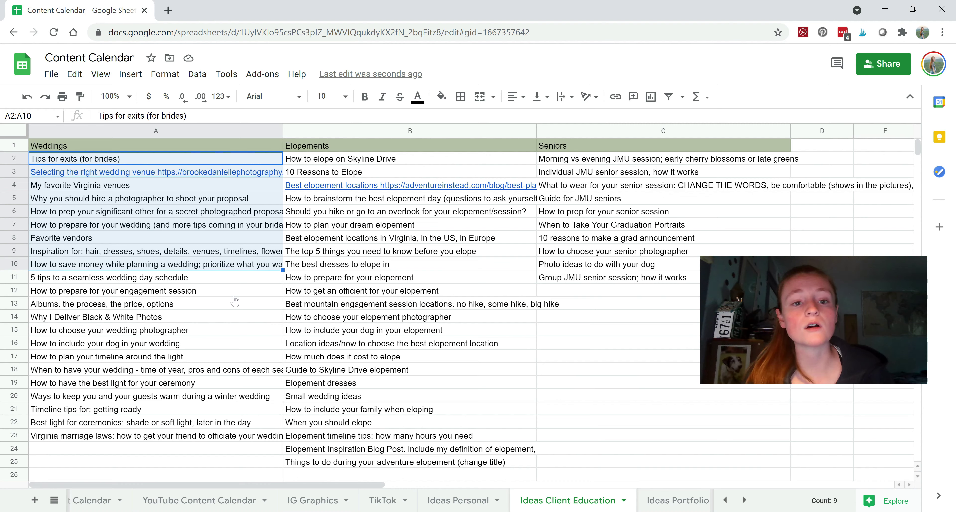
pyautogui.click(320, 268)
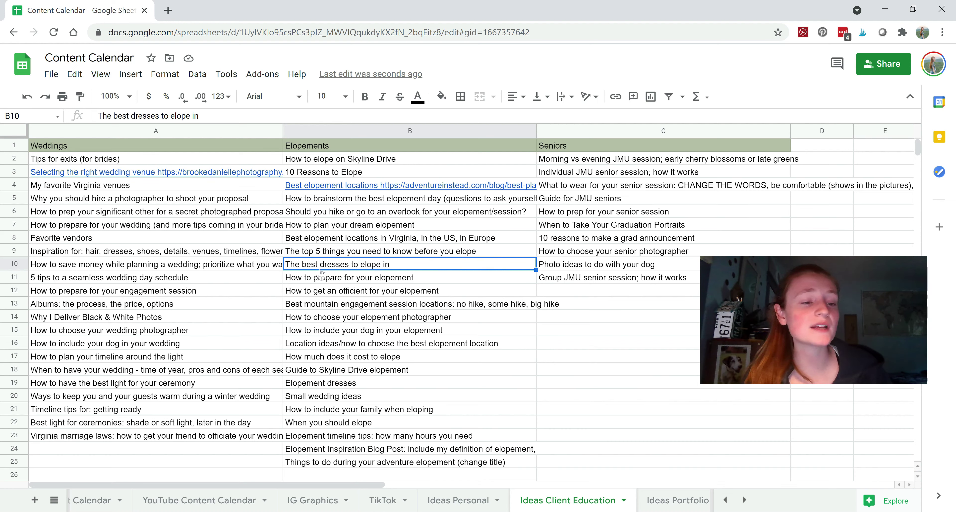
pyautogui.click(266, 272)
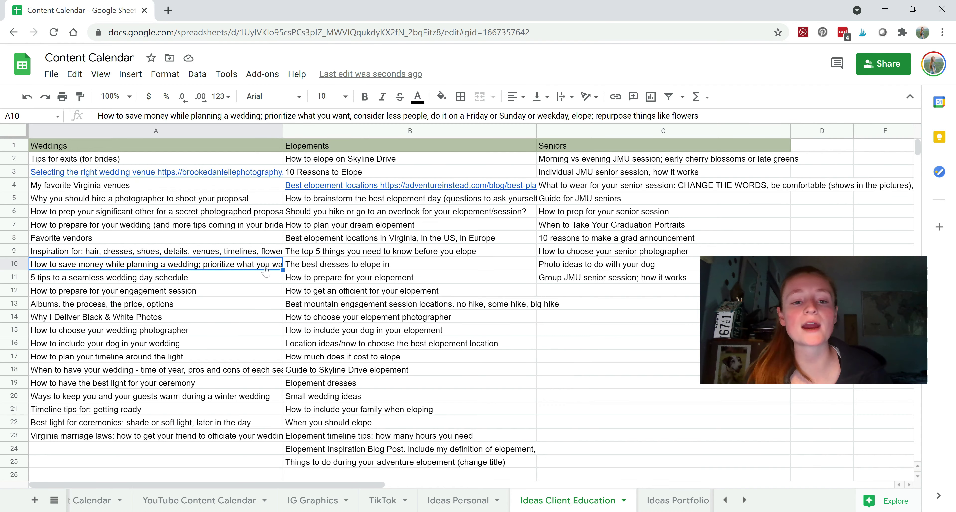
pyautogui.click(319, 269)
pyautogui.hotkey('ctrl', 'c')
pyautogui.scroll(3, 242, 500)
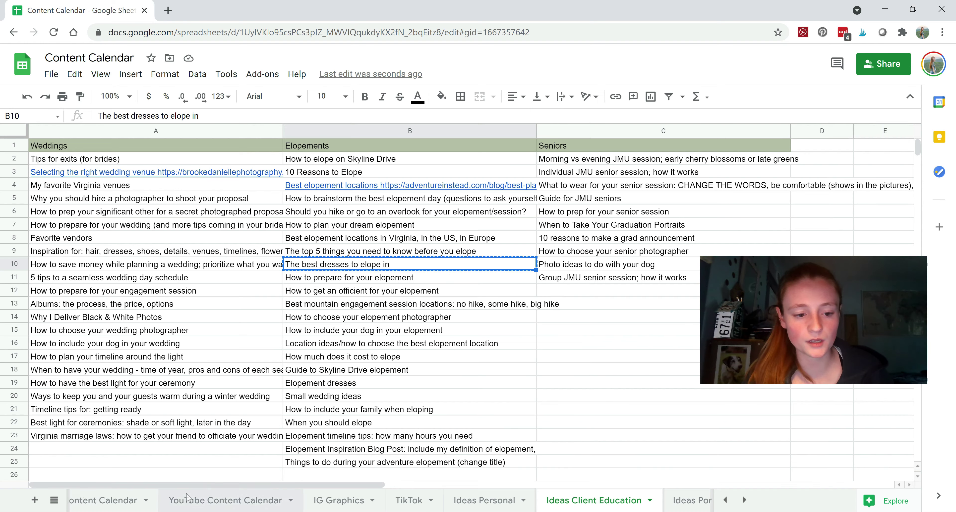
pyautogui.click(242, 499)
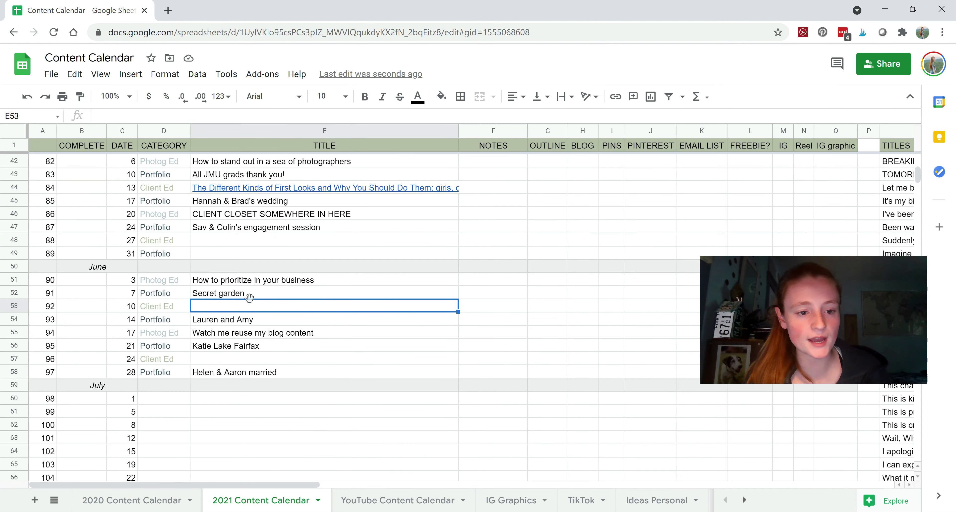
pyautogui.click(228, 306)
pyautogui.hotkey('ctrl', 'v')
# Step: Copy "When to Take Your Graduation Portraits" from C7 of Ideas Client Education into the June 24 title cell E57 of the 2021 Content Calendar
pyautogui.scroll(-3, 497, 500)
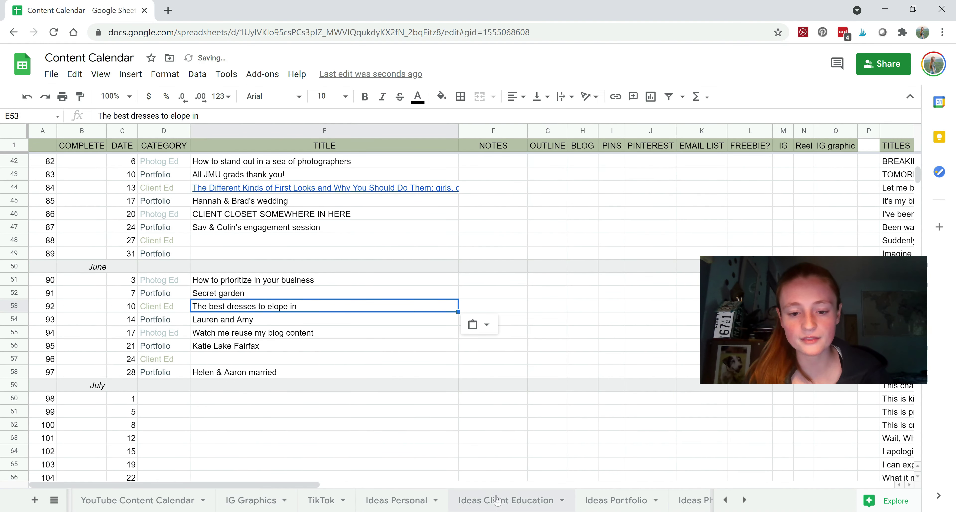
pyautogui.click(491, 500)
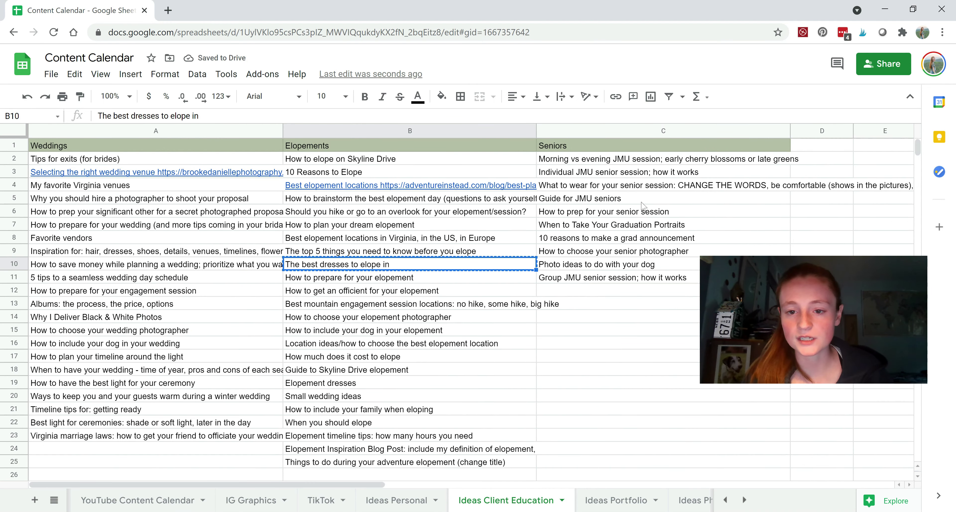
pyautogui.click(619, 225)
pyautogui.hotkey('ctrl', 'c')
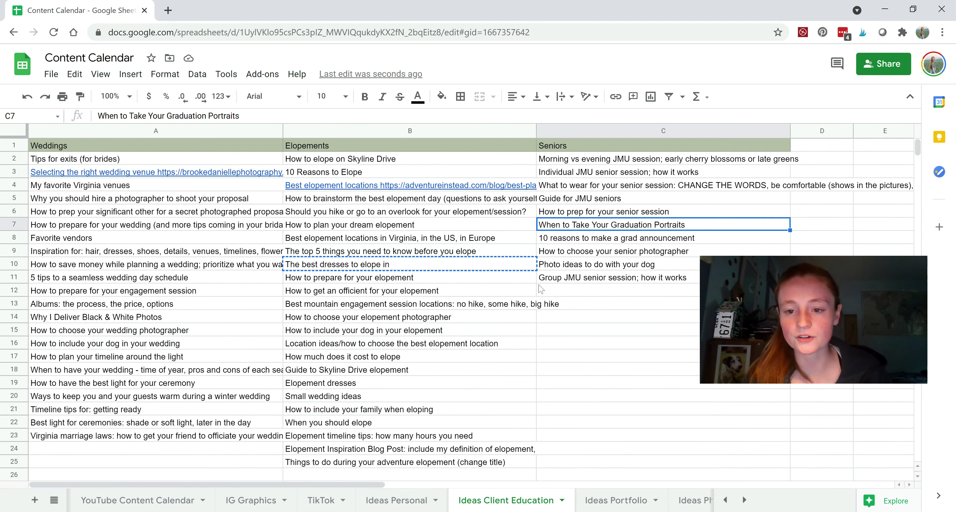
pyautogui.scroll(2, 325, 501)
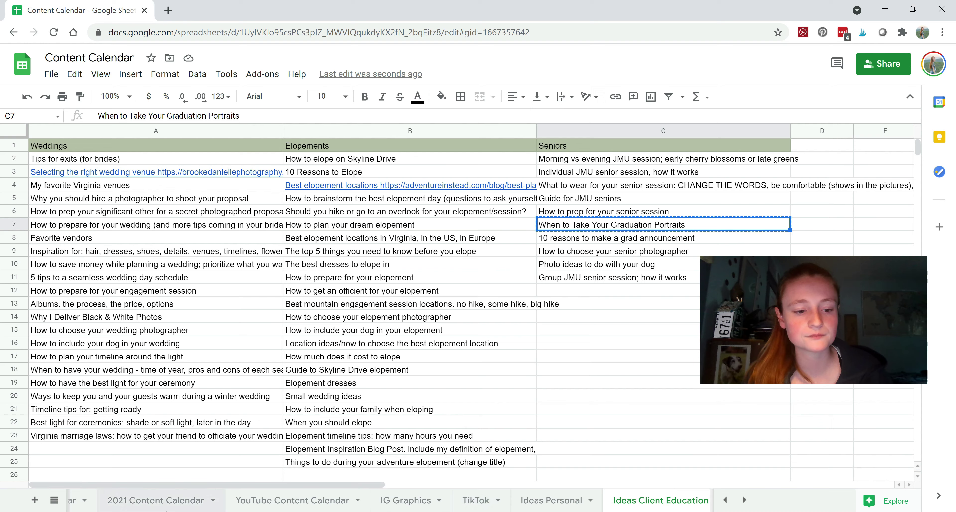
pyautogui.click(160, 501)
pyautogui.click(210, 359)
pyautogui.hotkey('ctrl', 'v')
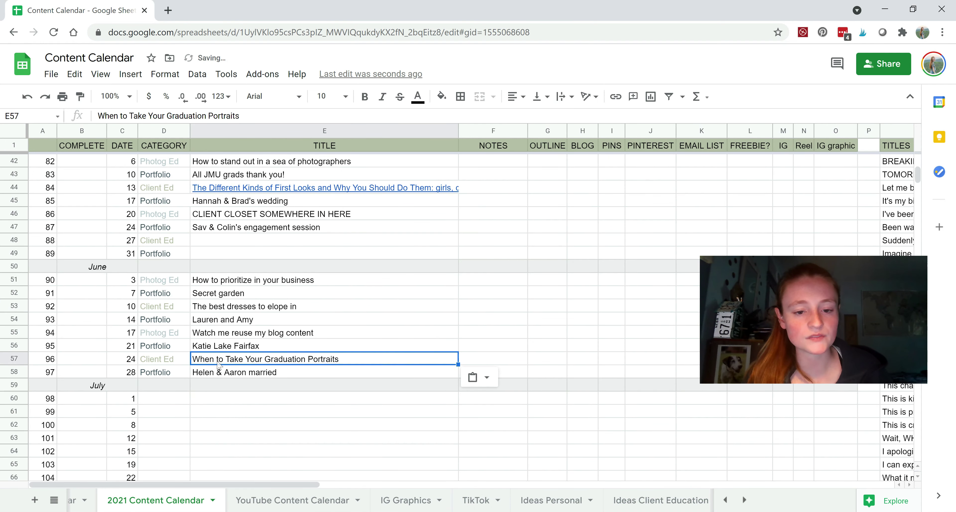
# Step: Review June's titles by highlighting E51:E58 in the 2021 Content Calendar
pyautogui.click(284, 375)
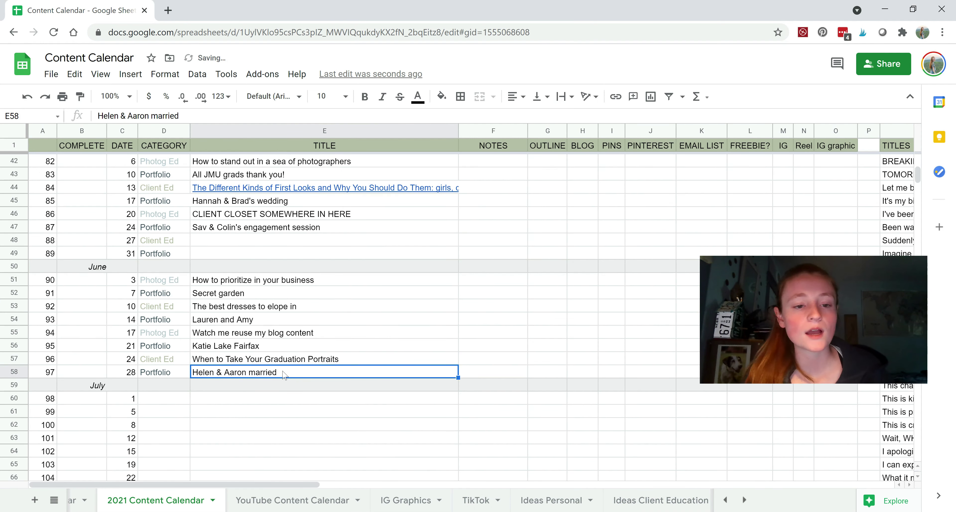
pyautogui.click(556, 284)
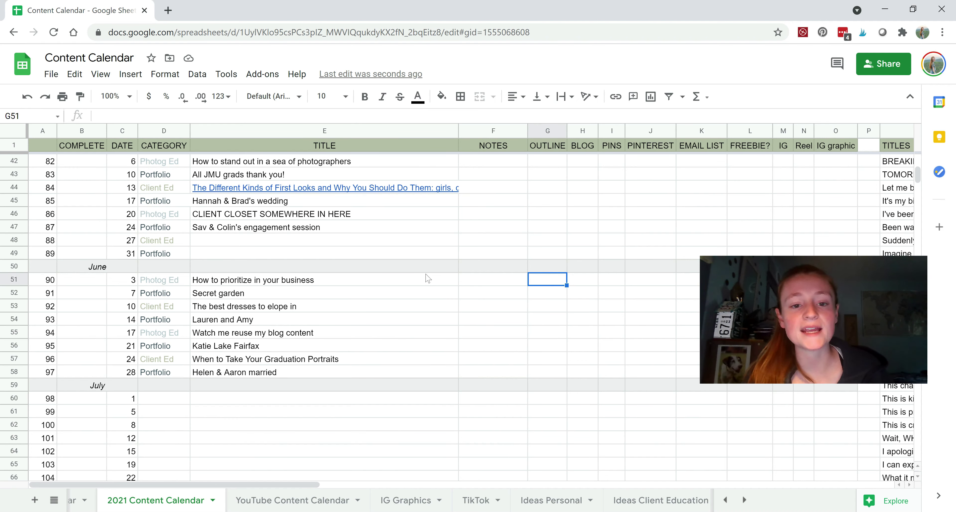
pyautogui.moveTo(406, 280); pyautogui.dragTo(366, 370)
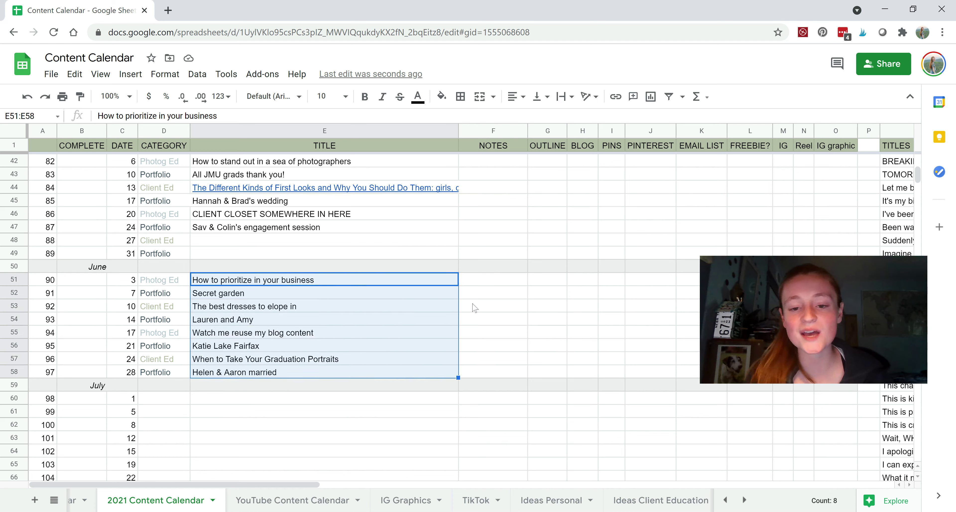
# Step: Mark the OUTLINE cells G51:G58 of all June posts with "x" and go back over the marked rows from the first one
pyautogui.click(553, 285)
pyautogui.write('x x ')
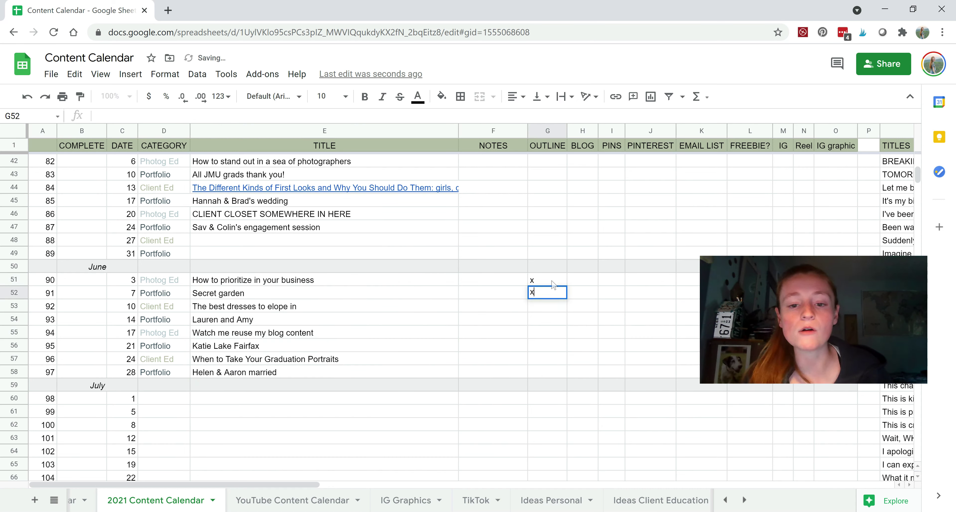
pyautogui.write('x x x x')
pyautogui.press('Return')
pyautogui.write('x')
pyautogui.press('Return')
pyautogui.write('x')
pyautogui.press('Up')
pyautogui.press('Up')
pyautogui.press('Up')
pyautogui.press('Up')
pyautogui.press('Up')
pyautogui.press('Up')
pyautogui.press('Up')
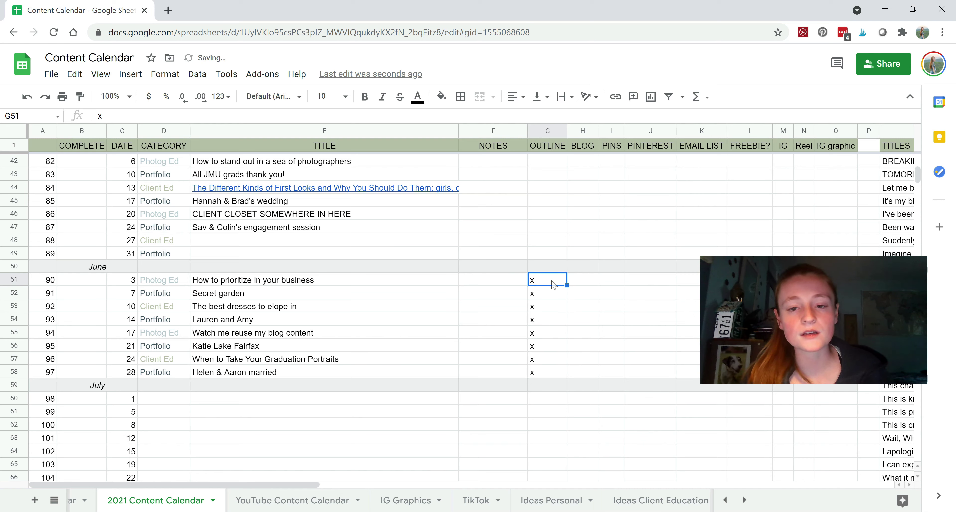
pyautogui.press('Down')
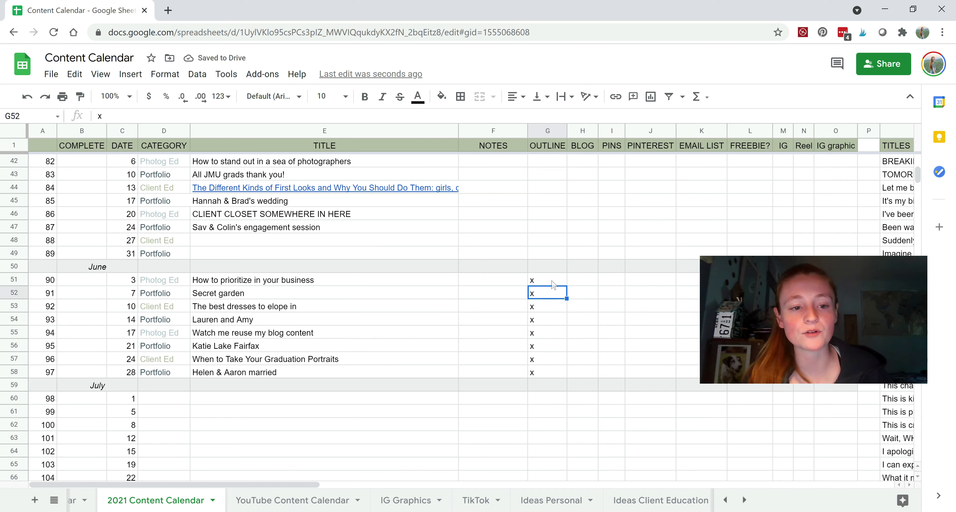
pyautogui.press('Down')
pyautogui.press('Down')
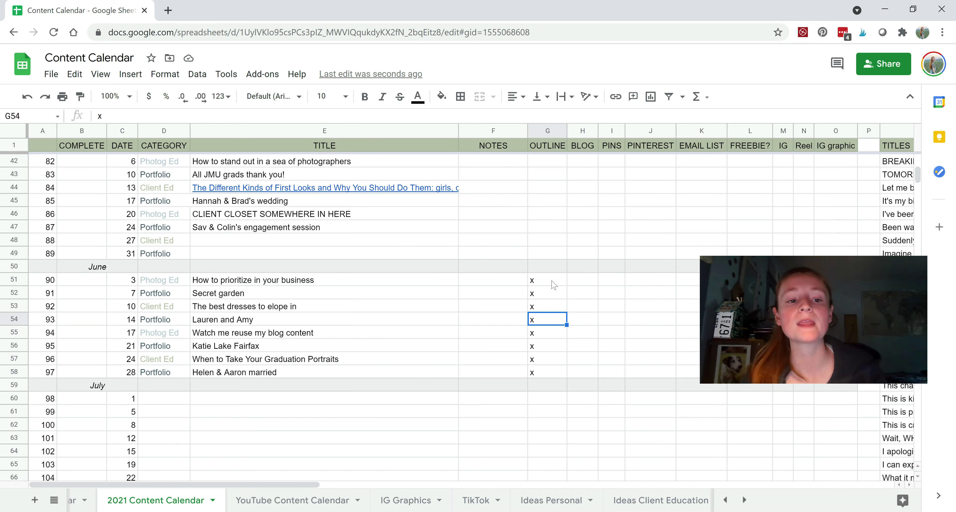
# Step: Mark the BLOG cells H51:H58 of all June posts with "x"
pyautogui.press('Down')
pyautogui.press('Down')
pyautogui.press('Down')
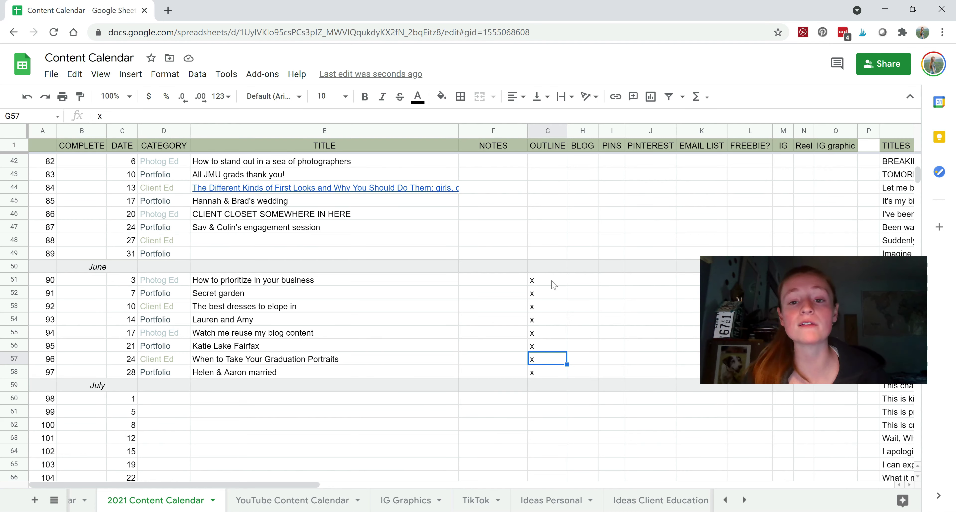
pyautogui.press('Right')
pyautogui.press('Up')
pyautogui.press('Up')
pyautogui.press('Up')
pyautogui.press('Up')
pyautogui.press('Up')
pyautogui.press('Up')
pyautogui.write('x')
pyautogui.press('Return')
pyautogui.write('x x x x x x x')
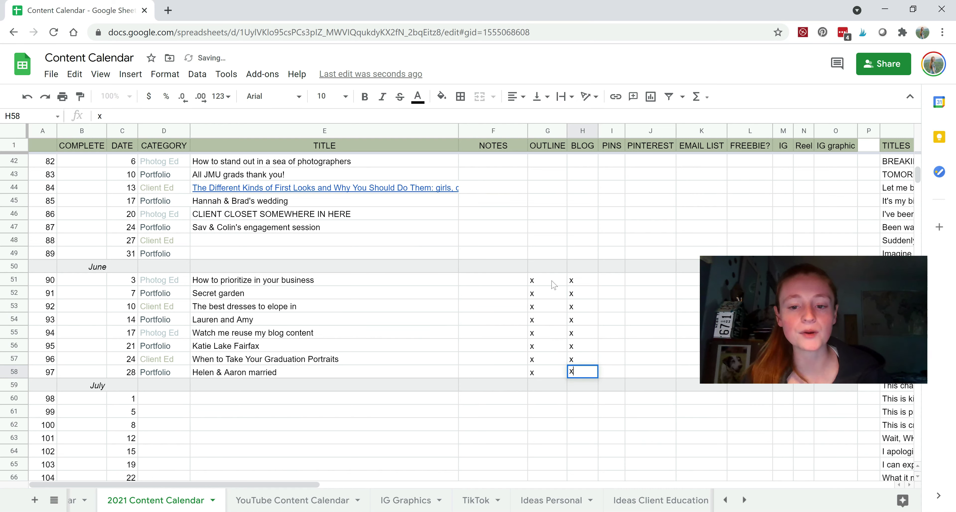
# Step: Mark the PINS cells I51:I58 of all June posts with "x"
pyautogui.press('Tab')
pyautogui.press('Up')
pyautogui.press('Up')
pyautogui.press('Up')
pyautogui.press('Up')
pyautogui.press('Up')
pyautogui.press('Up')
pyautogui.press('Up')
pyautogui.write('x')
pyautogui.press('Return')
pyautogui.write('x')
pyautogui.press('Return')
pyautogui.write('x x x x x x')
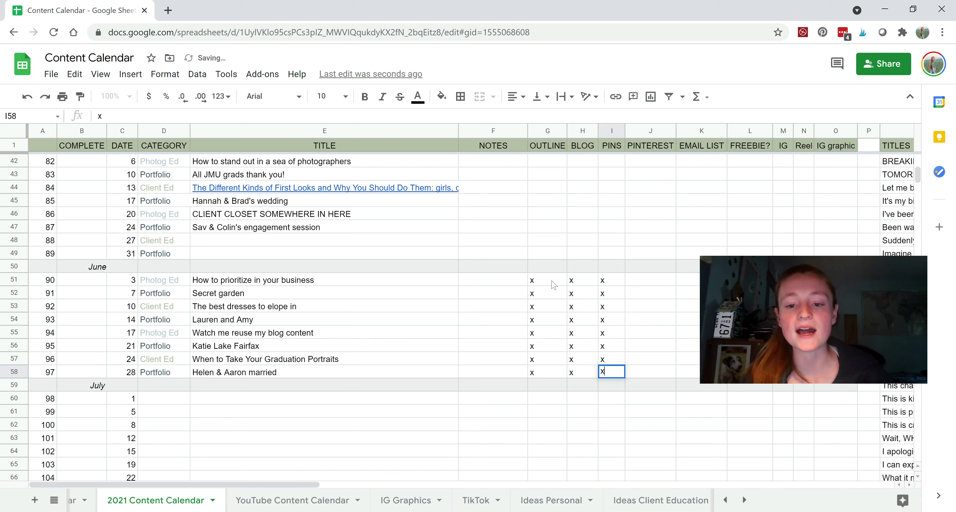
pyautogui.press('Tab')
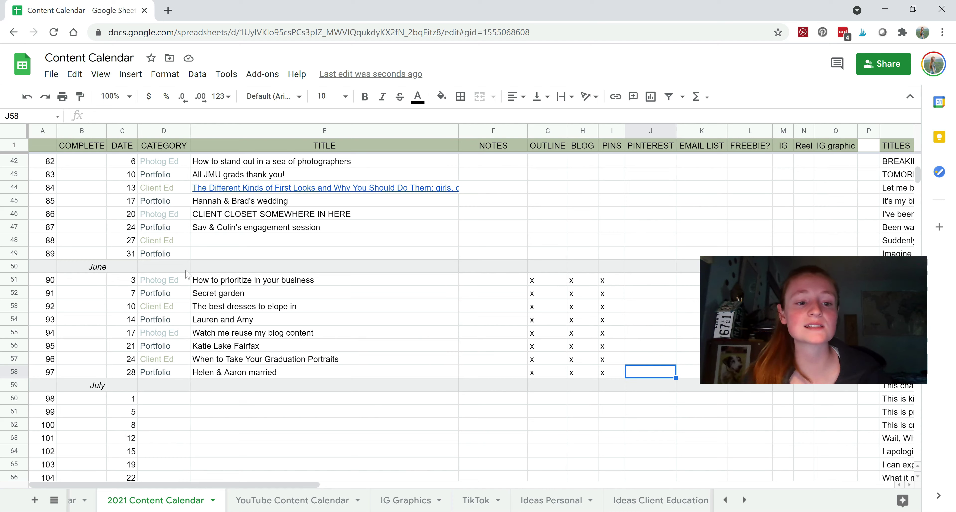
# Step: Review June's categories in D51:D58 and titles in E51:E58 by highlighting them, ending on the June 10 title
pyautogui.moveTo(177, 283); pyautogui.dragTo(176, 366)
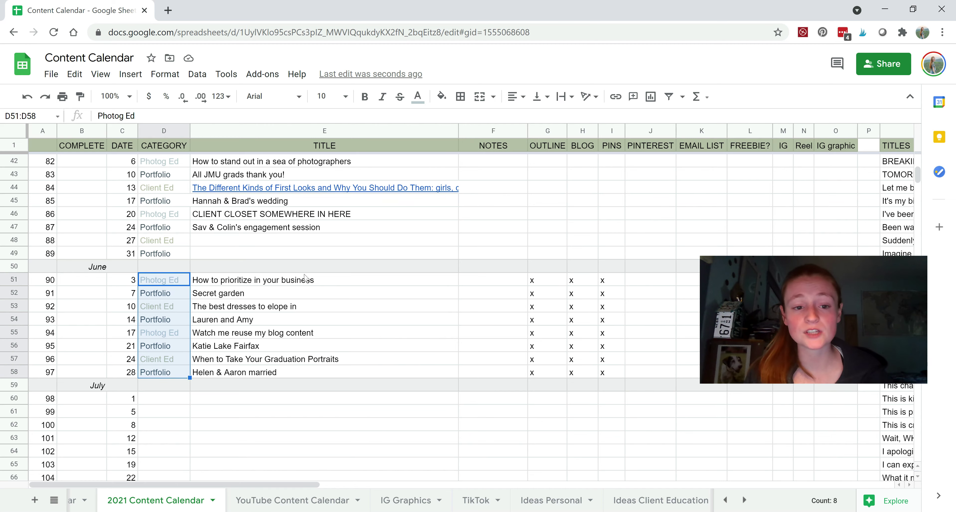
pyautogui.moveTo(298, 282); pyautogui.dragTo(291, 380)
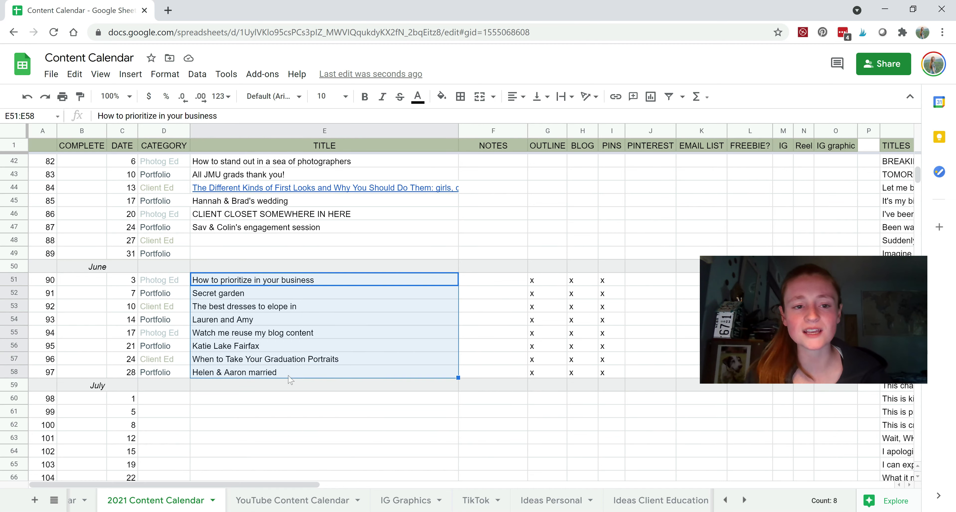
pyautogui.scroll(10, 291, 379)
pyautogui.scroll(-12, 291, 380)
pyautogui.scroll(3, 291, 379)
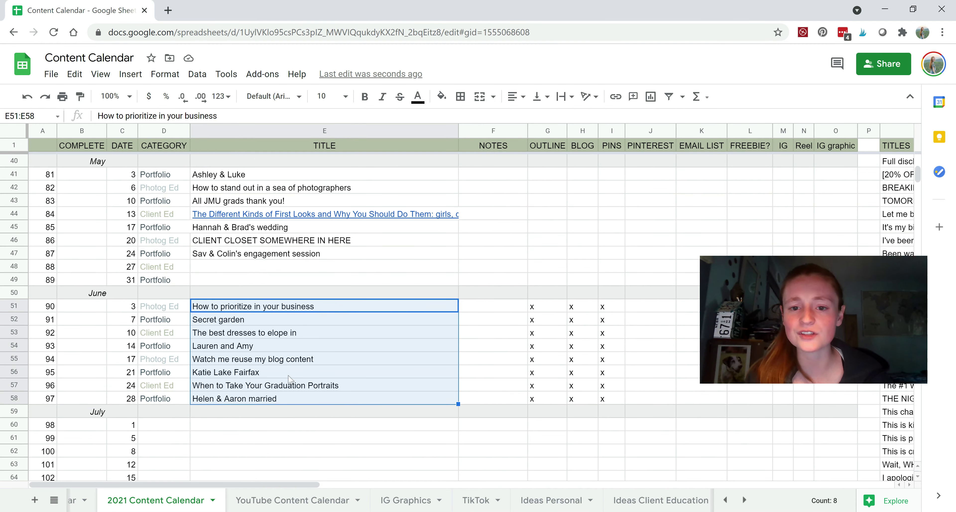
pyautogui.scroll(-1, 322, 158)
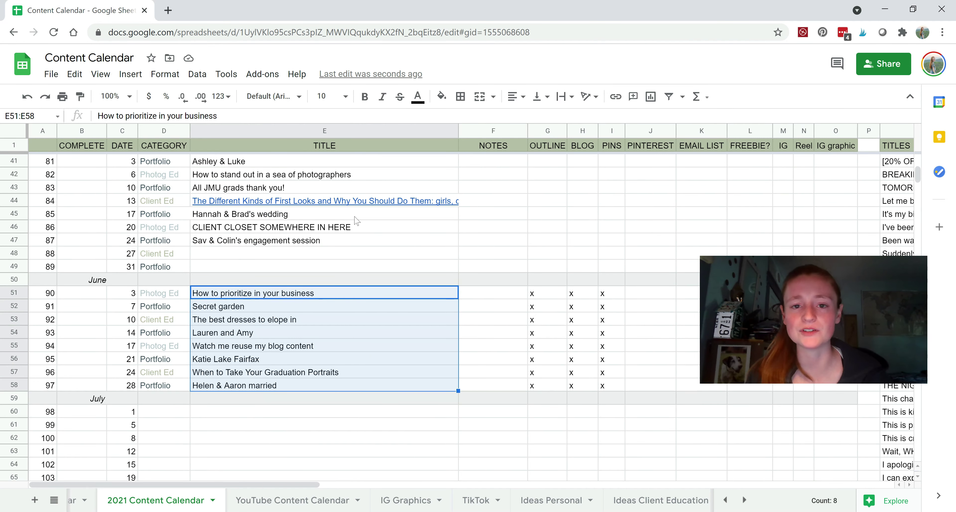
pyautogui.click(385, 321)
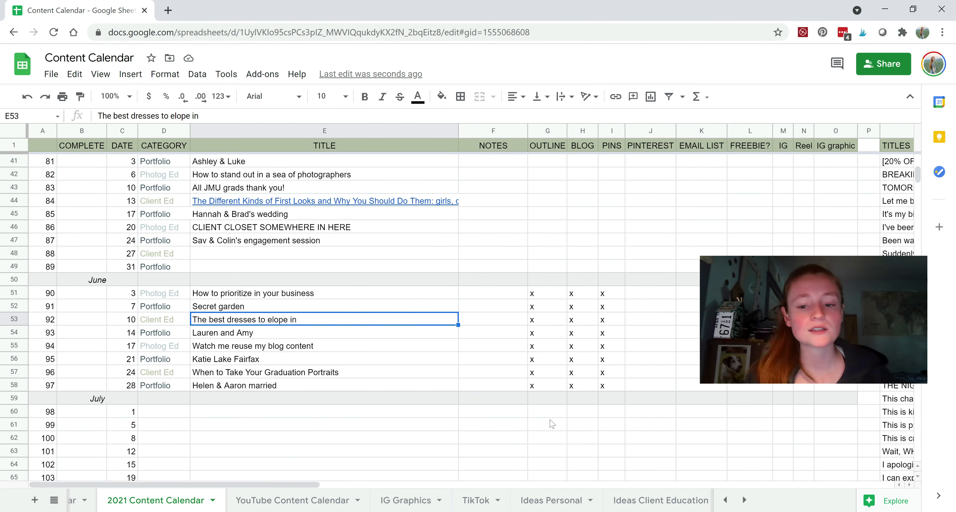